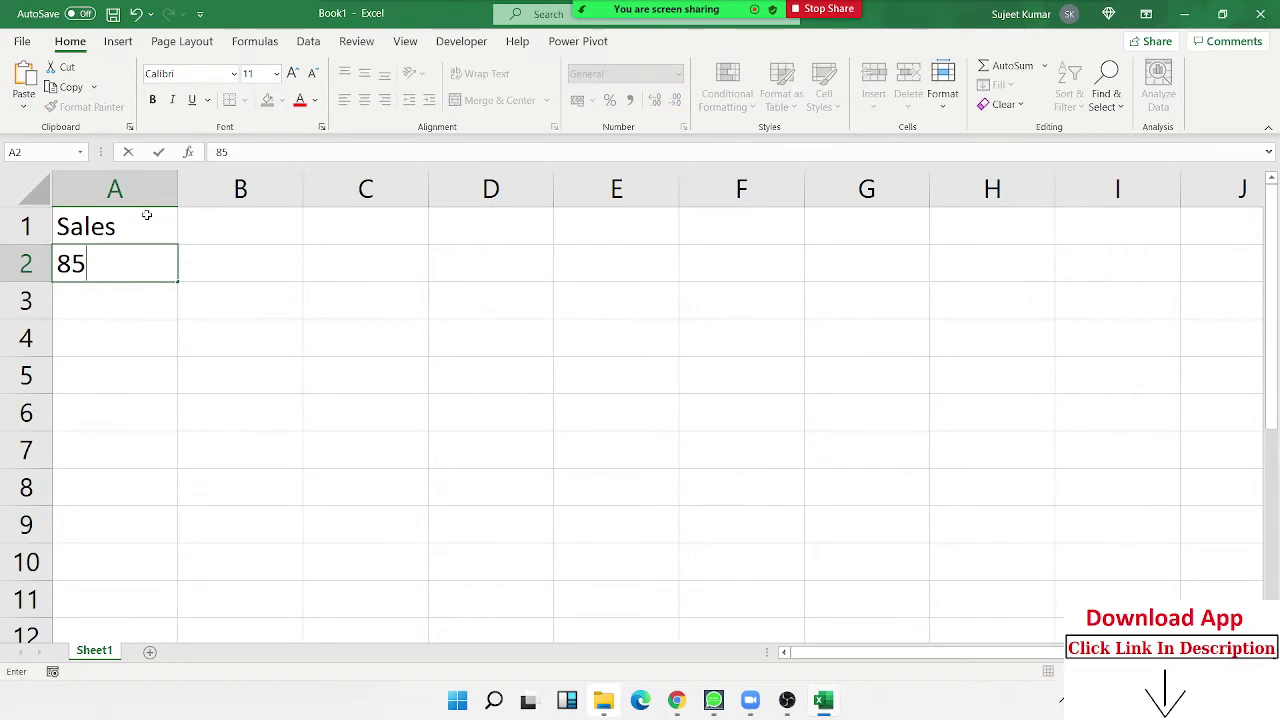
# Step: Fill A2:A8 under the Sales heading with 85, 36, 85, 36, 23, 63 and 36
pyautogui.press('Return')
pyautogui.write('36')
pyautogui.press('Return')
pyautogui.write('85')
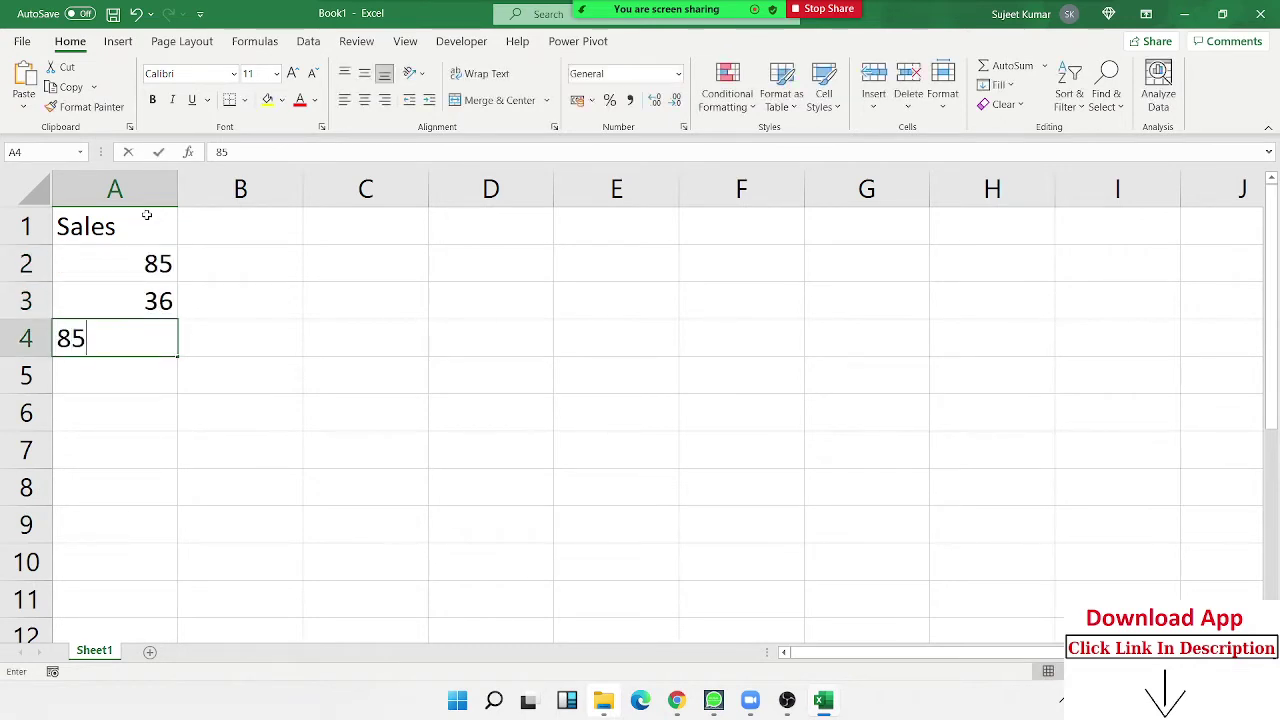
pyautogui.press('Return')
pyautogui.write('36')
pyautogui.press('Return')
pyautogui.write('23')
pyautogui.press('Return')
pyautogui.write('6')
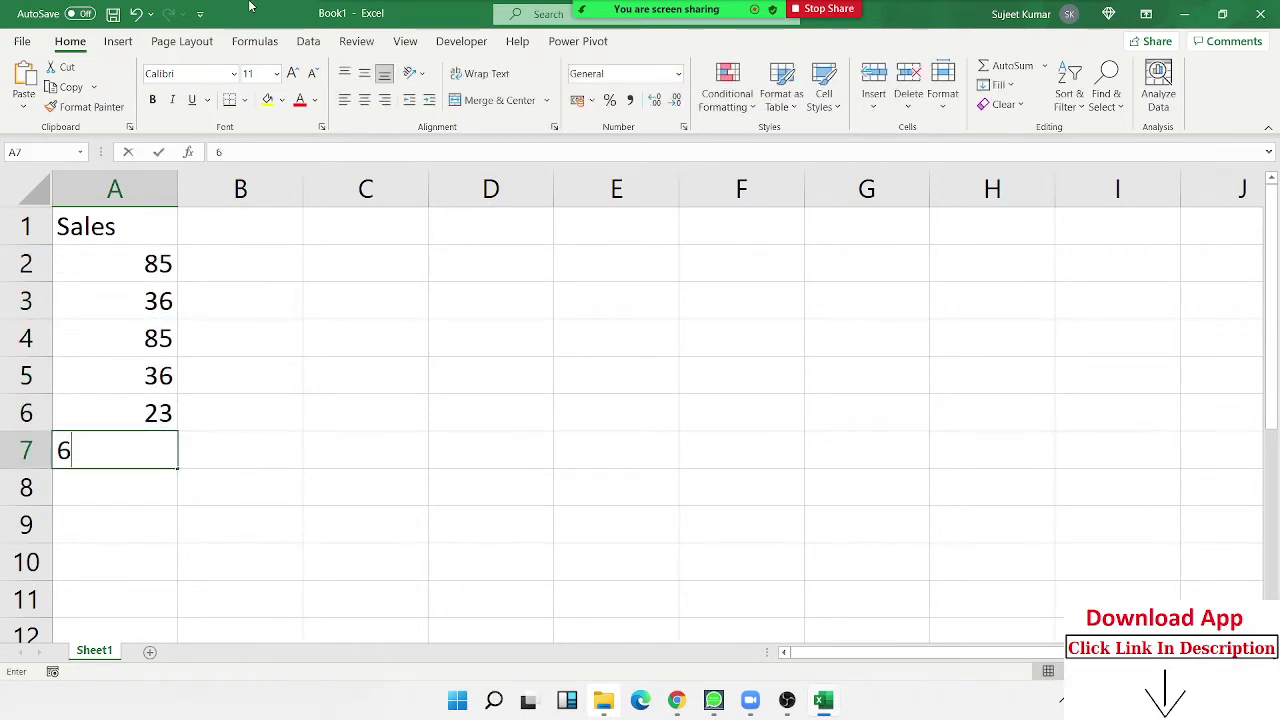
pyautogui.write('3')
pyautogui.press('Return')
pyautogui.write('36')
pyautogui.press('Return')
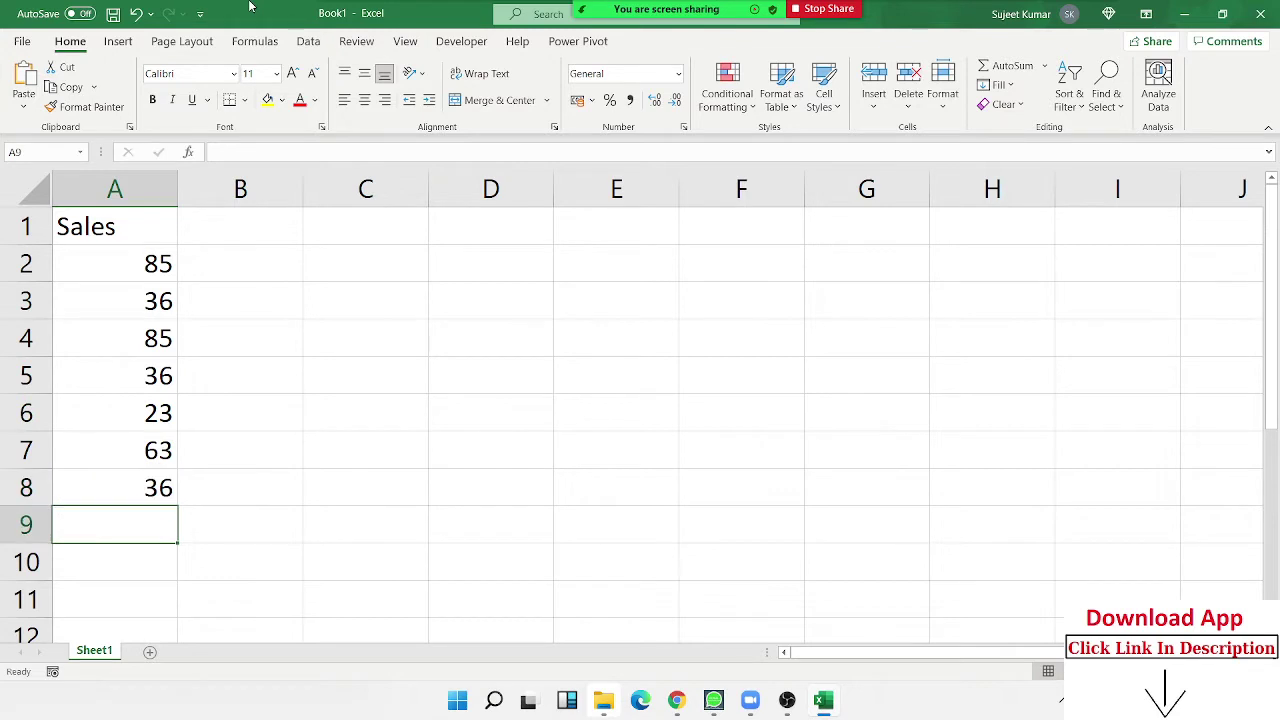
pyautogui.click(242, 246)
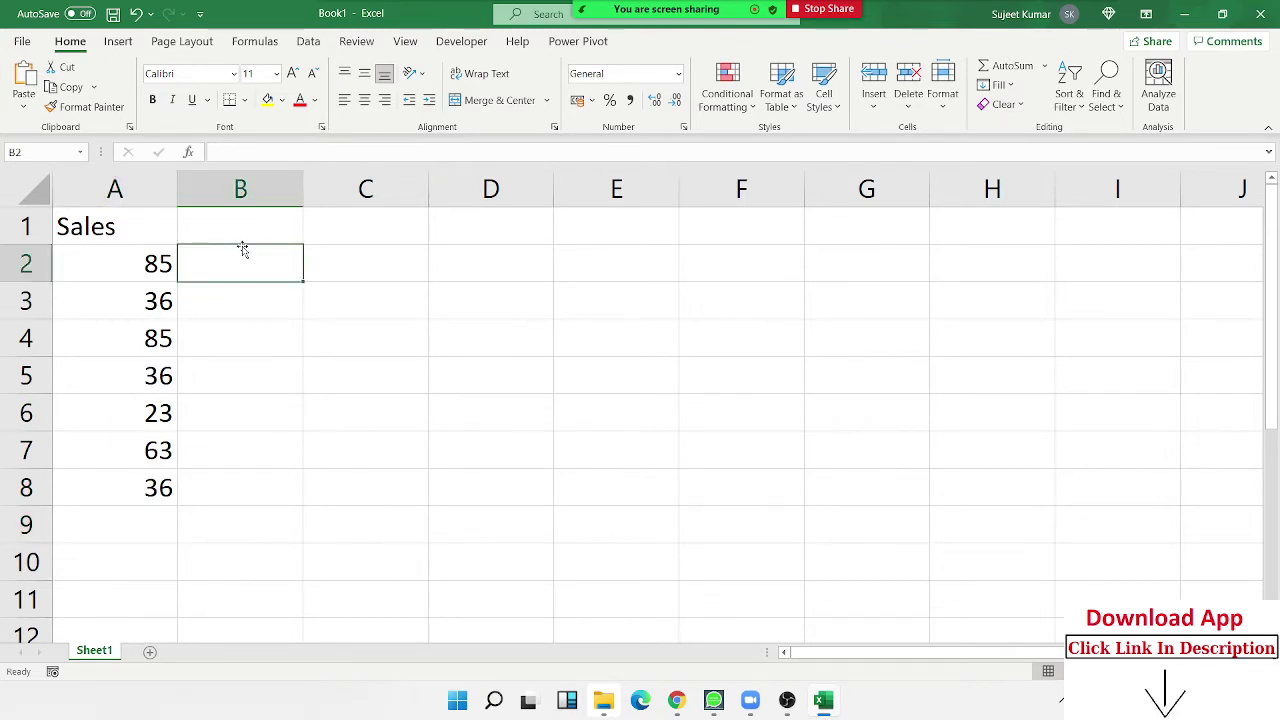
pyautogui.write('=')
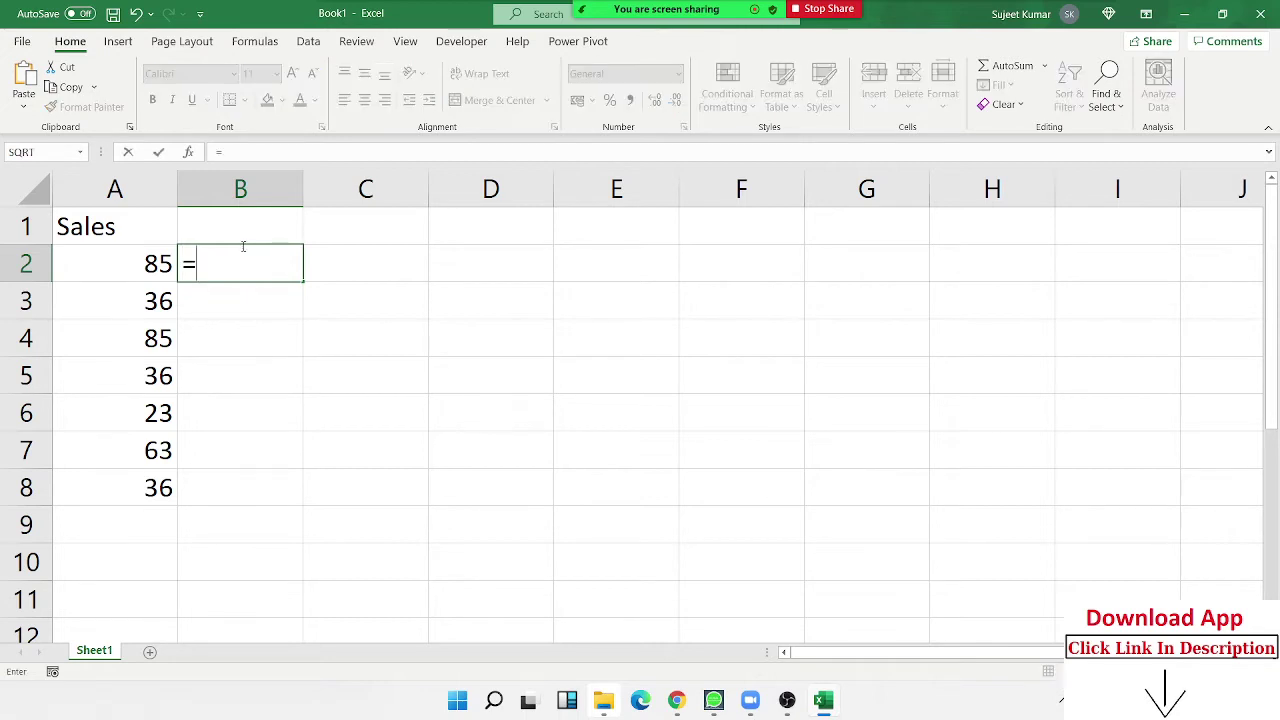
pyautogui.write('if')
pyautogui.press('Tab')
pyautogui.press('Left')
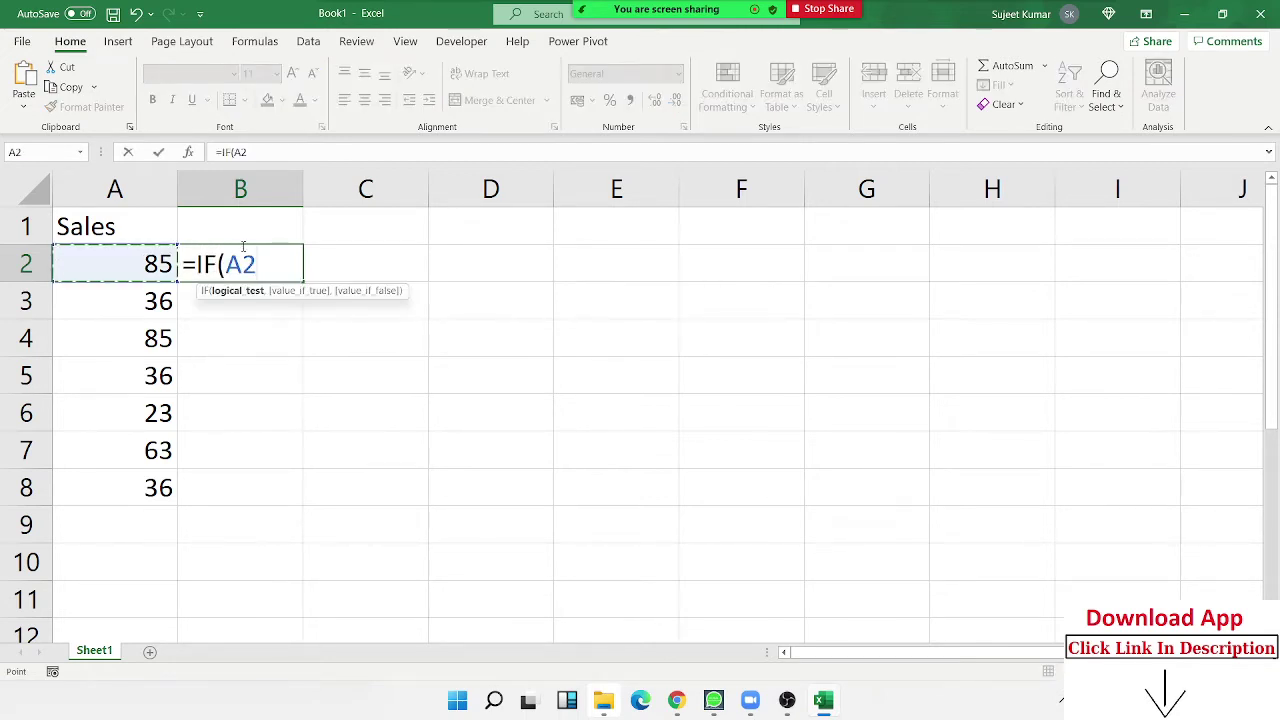
pyautogui.write('>50')
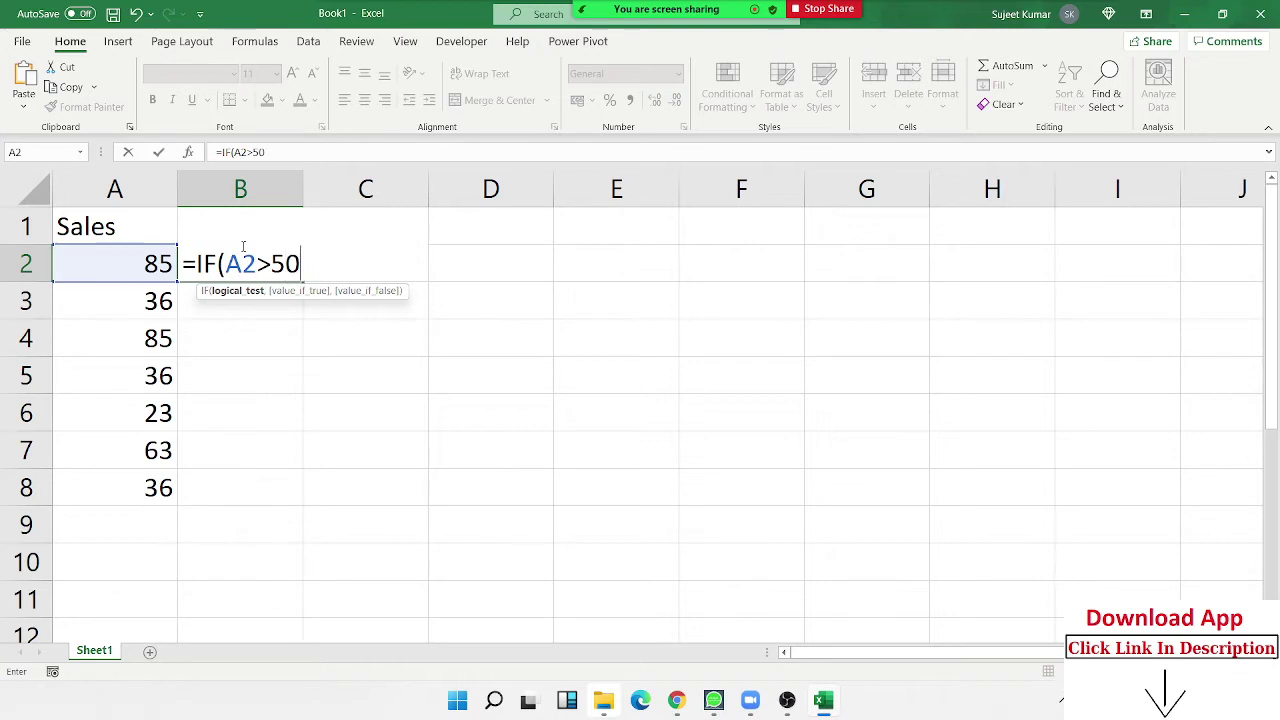
pyautogui.press('Escape')
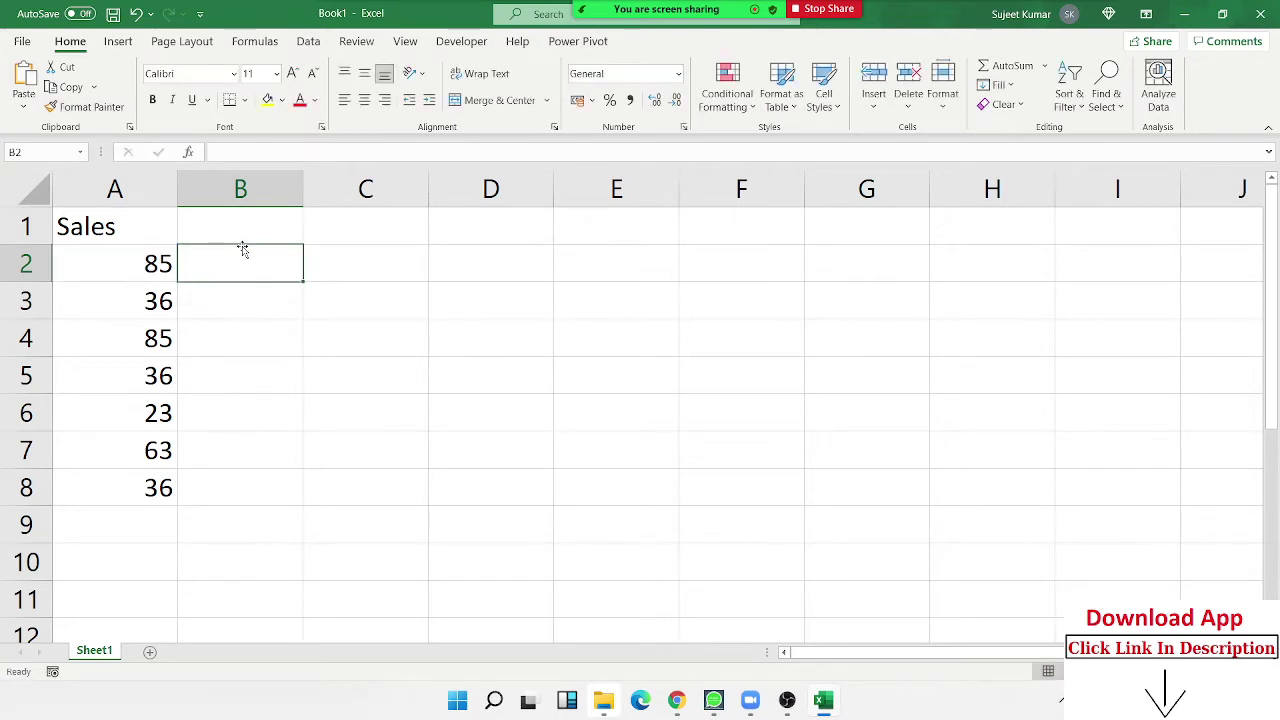
# Step: Enter the range 50-80 in D2, with the amounts 800 in E2 and 100 in E3
pyautogui.press('Right')
pyautogui.press('Right')
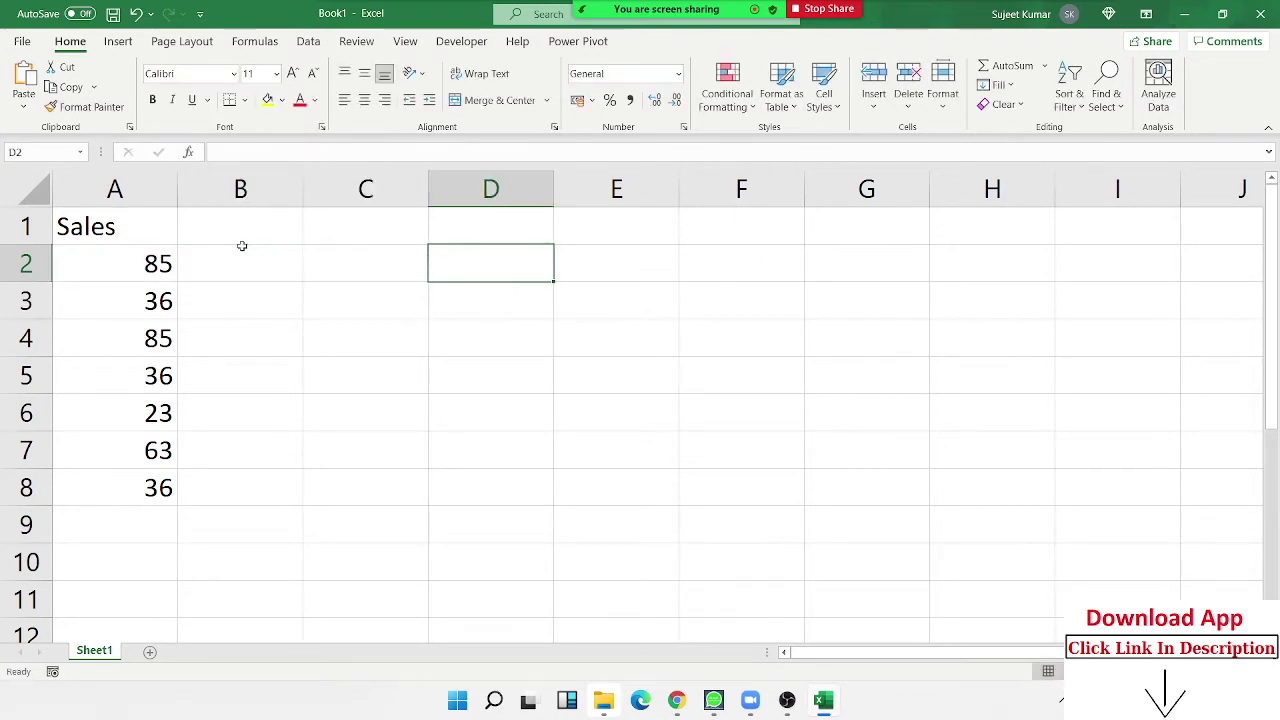
pyautogui.write('5-')
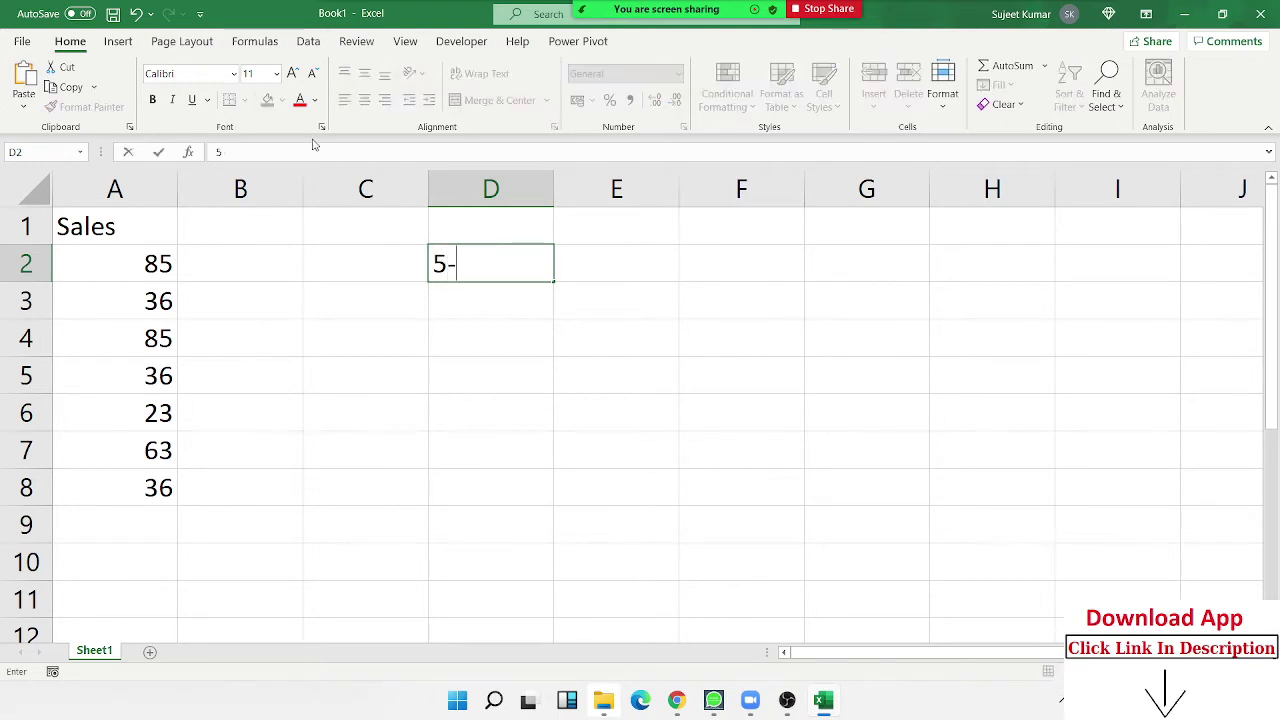
pyautogui.press('BackSpace')
pyautogui.write('0-80')
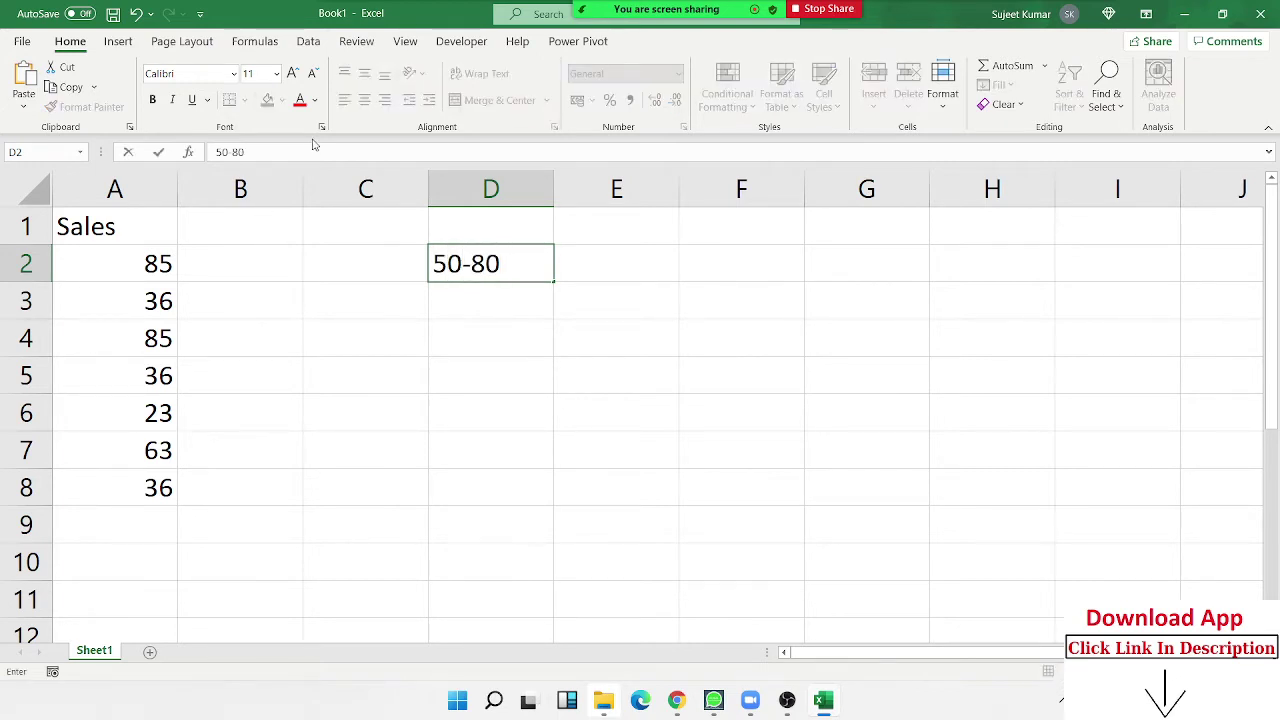
pyautogui.press('Tab')
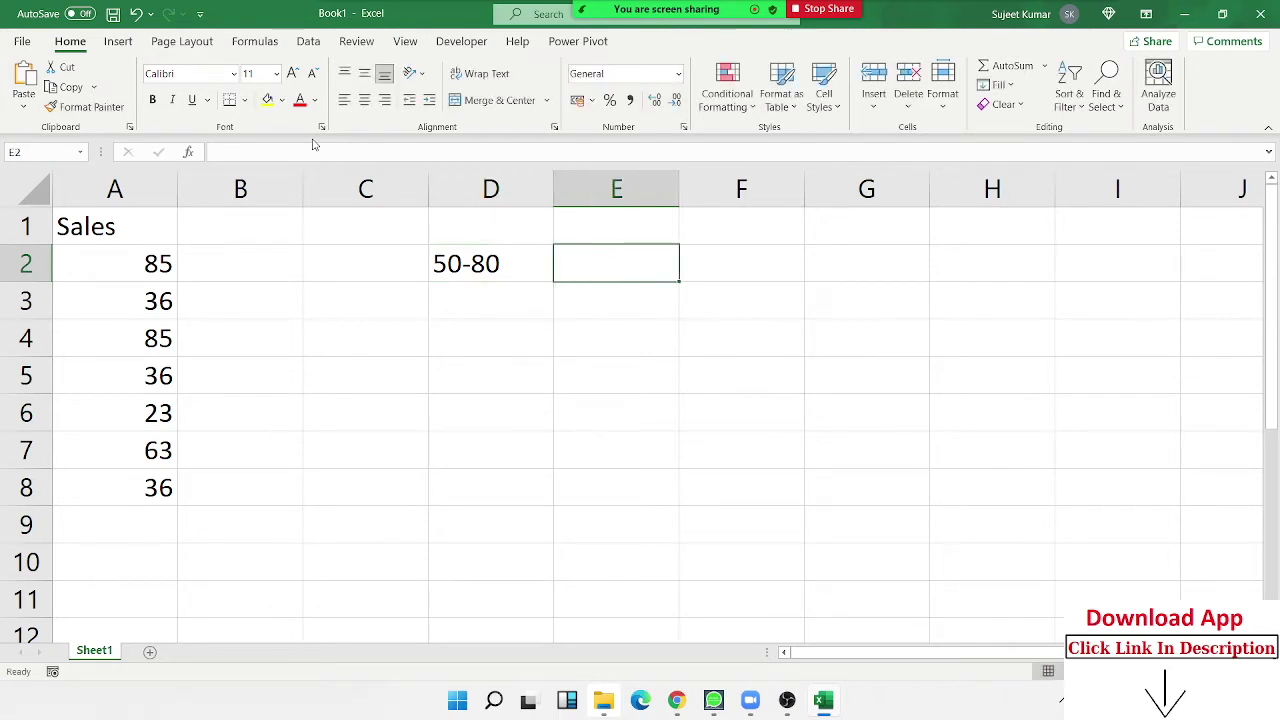
pyautogui.write('800')
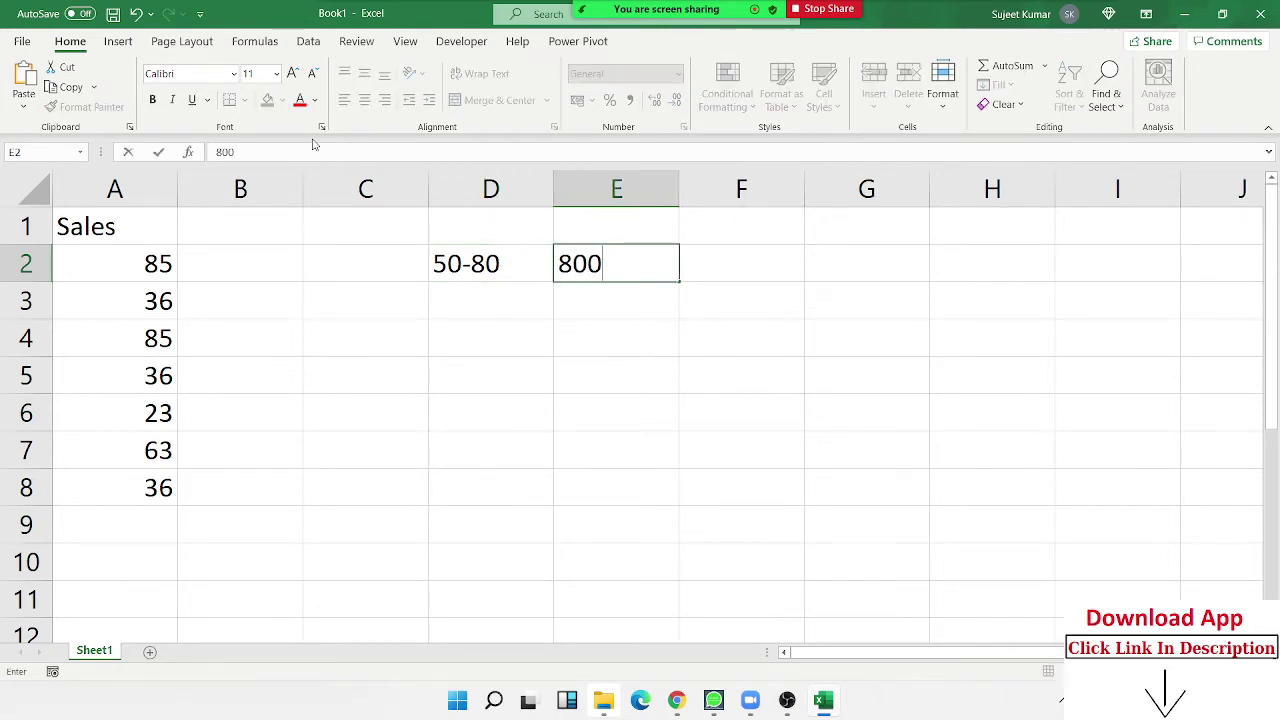
pyautogui.press('Return')
pyautogui.write('100')
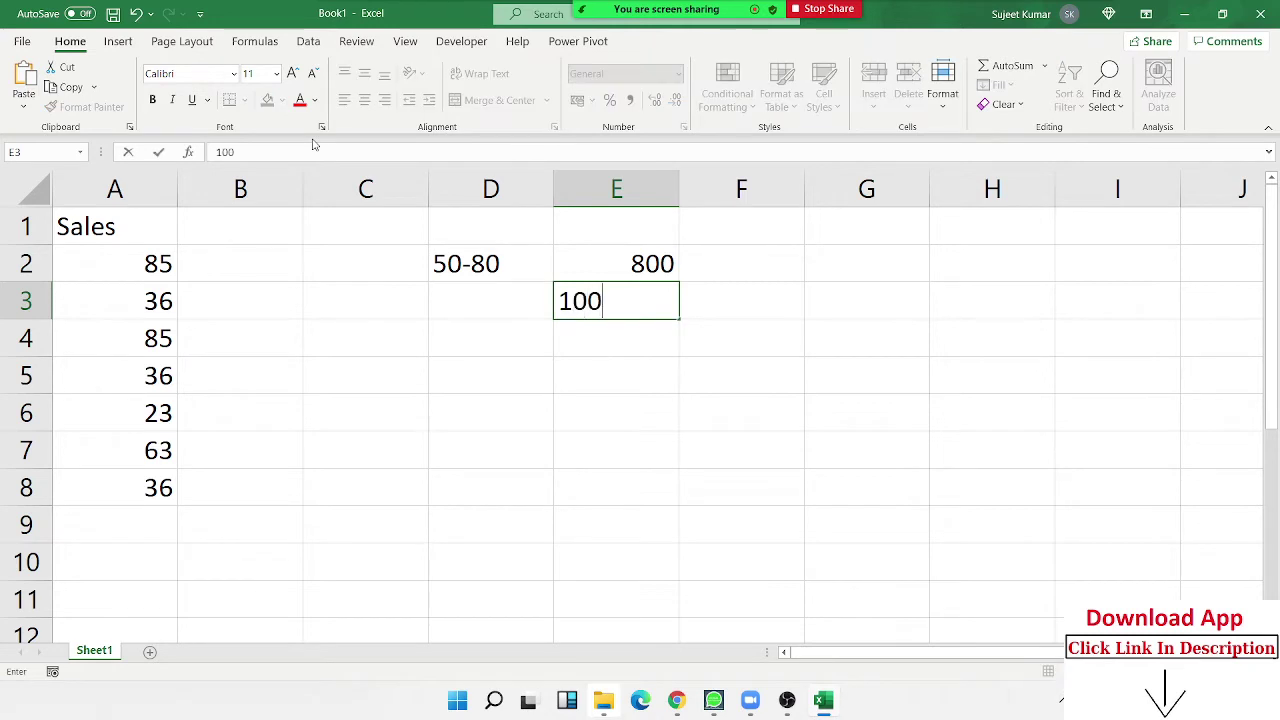
pyautogui.press('Left')
# Step: Add the column heading inc in B1 beside the Sales heading
pyautogui.press('Up')
pyautogui.press('Up')
pyautogui.press('Left')
pyautogui.press('Left')
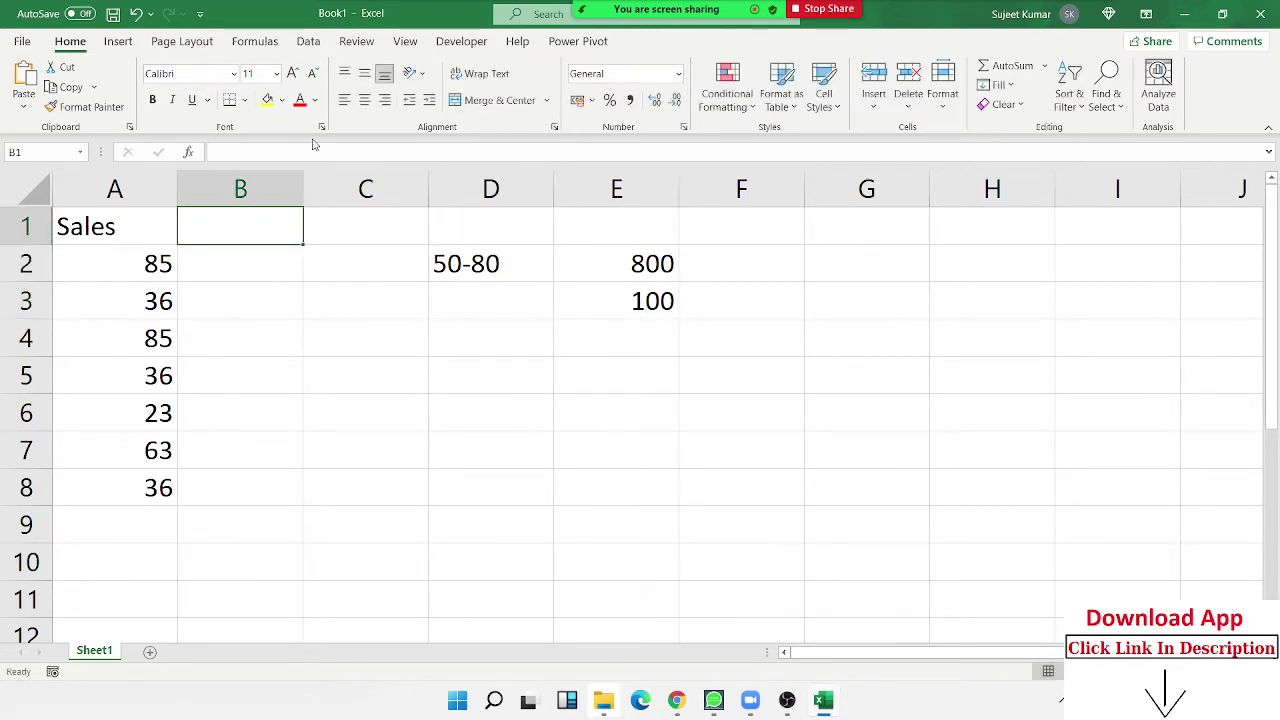
pyautogui.write('inc')
pyautogui.press('Return')
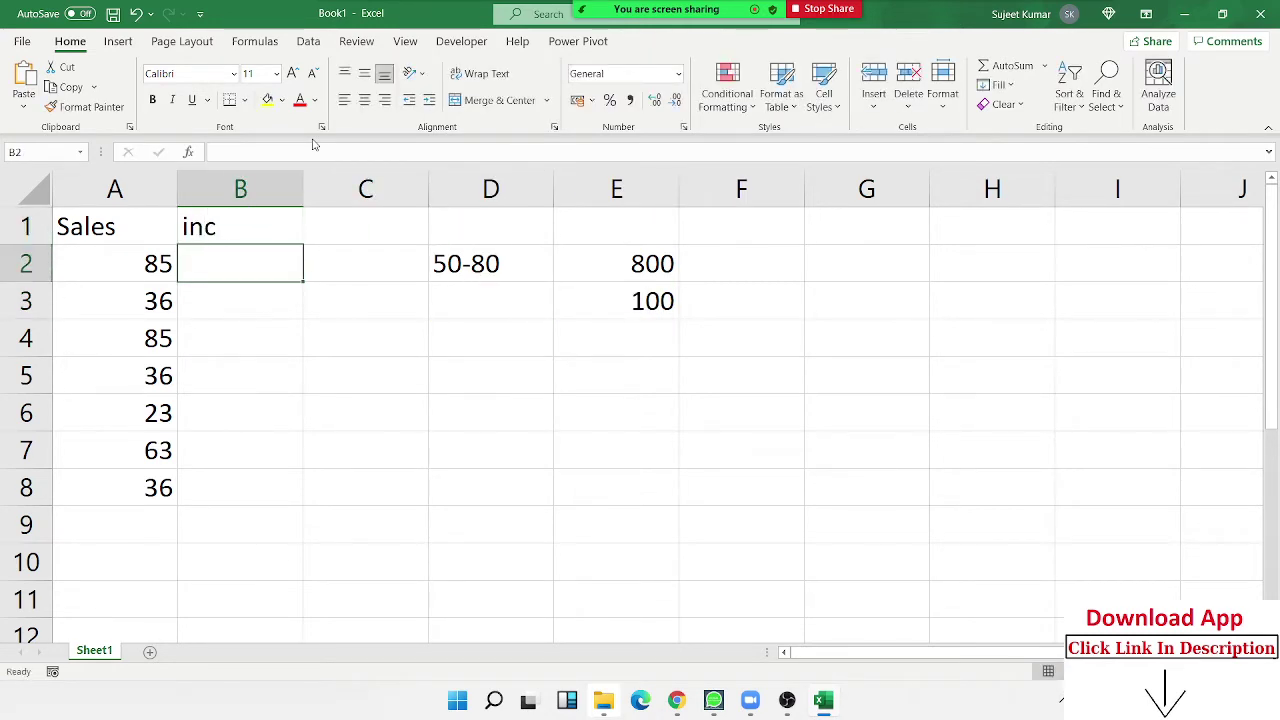
# Step: Write the formula =AND(A2>=50,A2<=80) in B2 to test whether the sales value lies between 50 and 80
pyautogui.write('=')
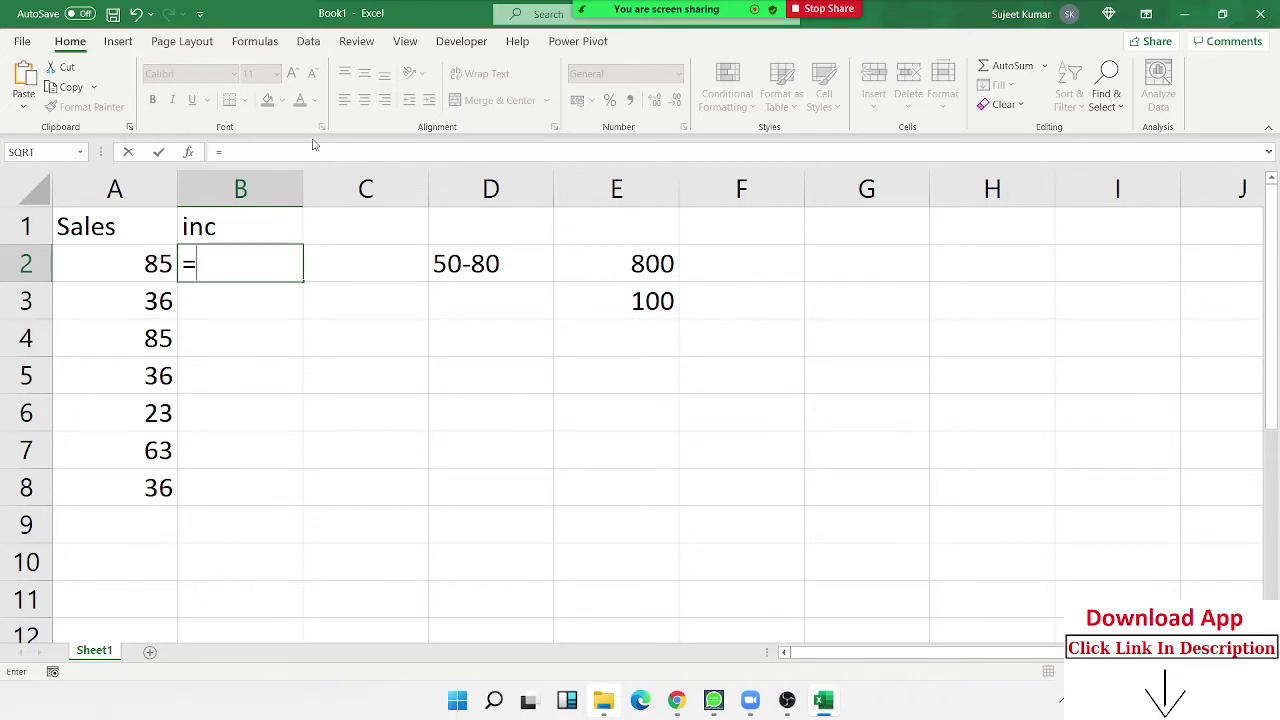
pyautogui.write('or')
pyautogui.press('BackSpace')
pyautogui.press('BackSpace')
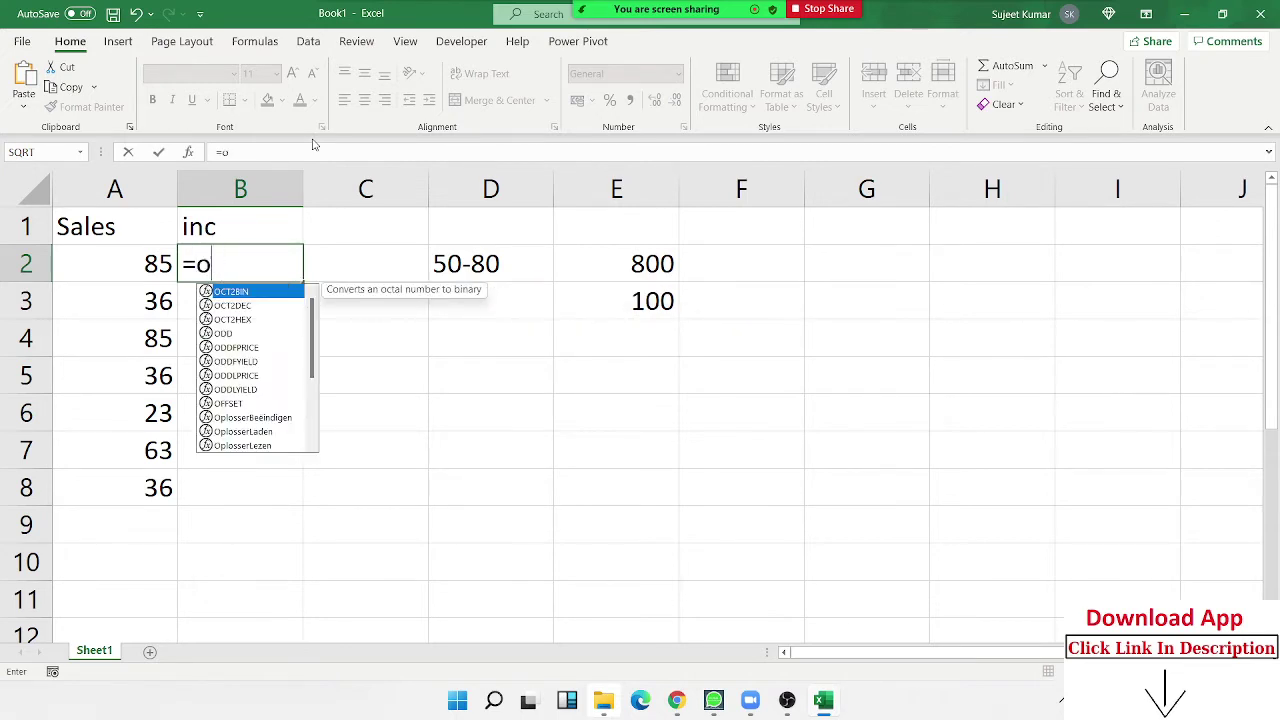
pyautogui.write('and')
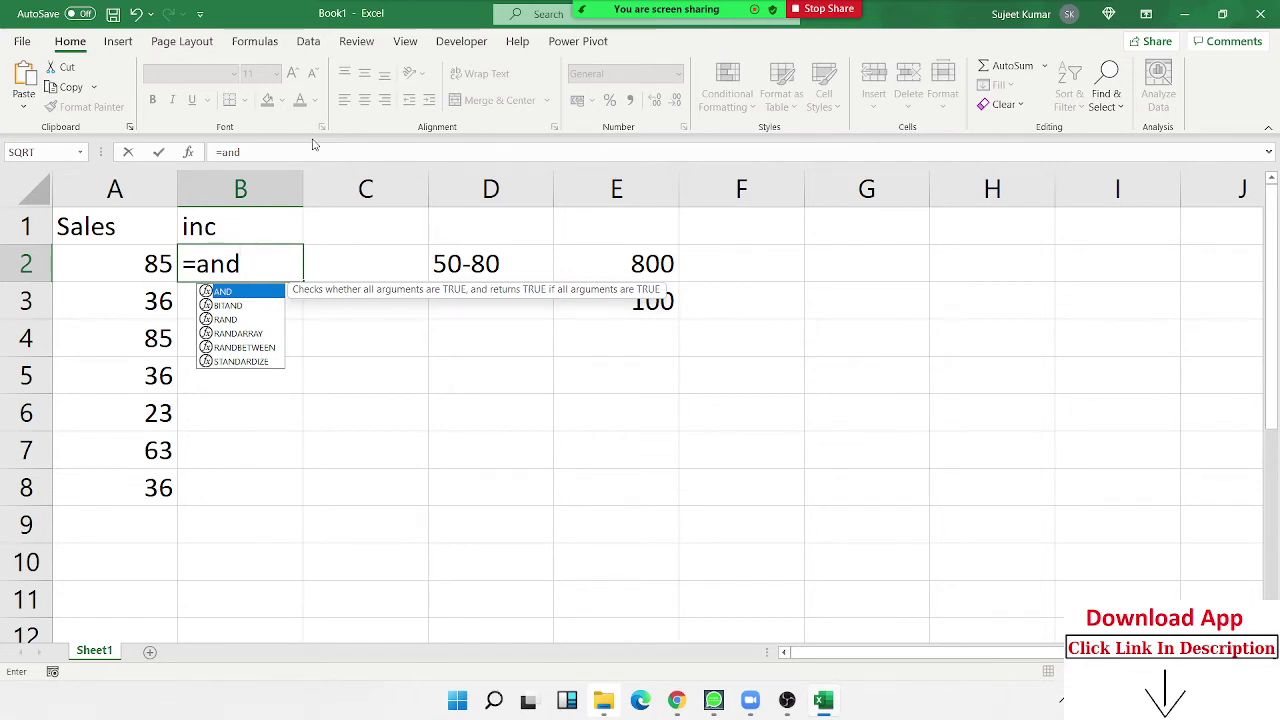
pyautogui.press('Tab')
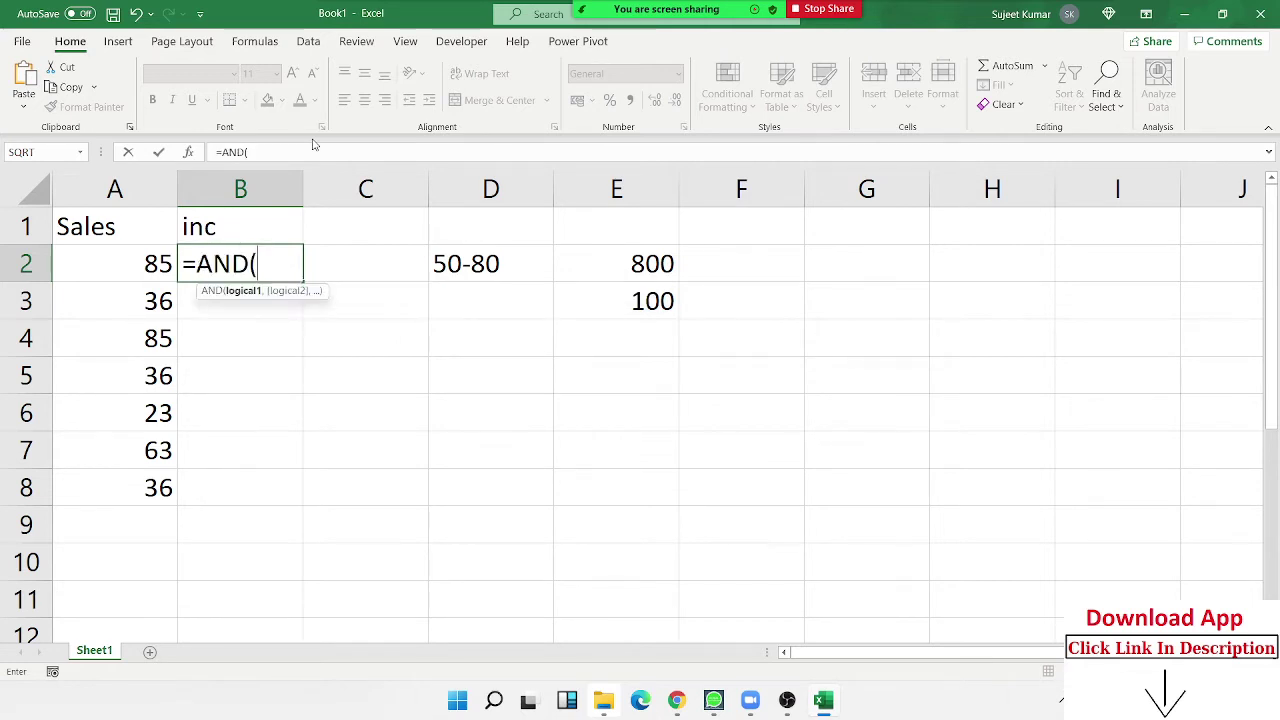
pyautogui.click(158, 268)
pyautogui.write('>=')
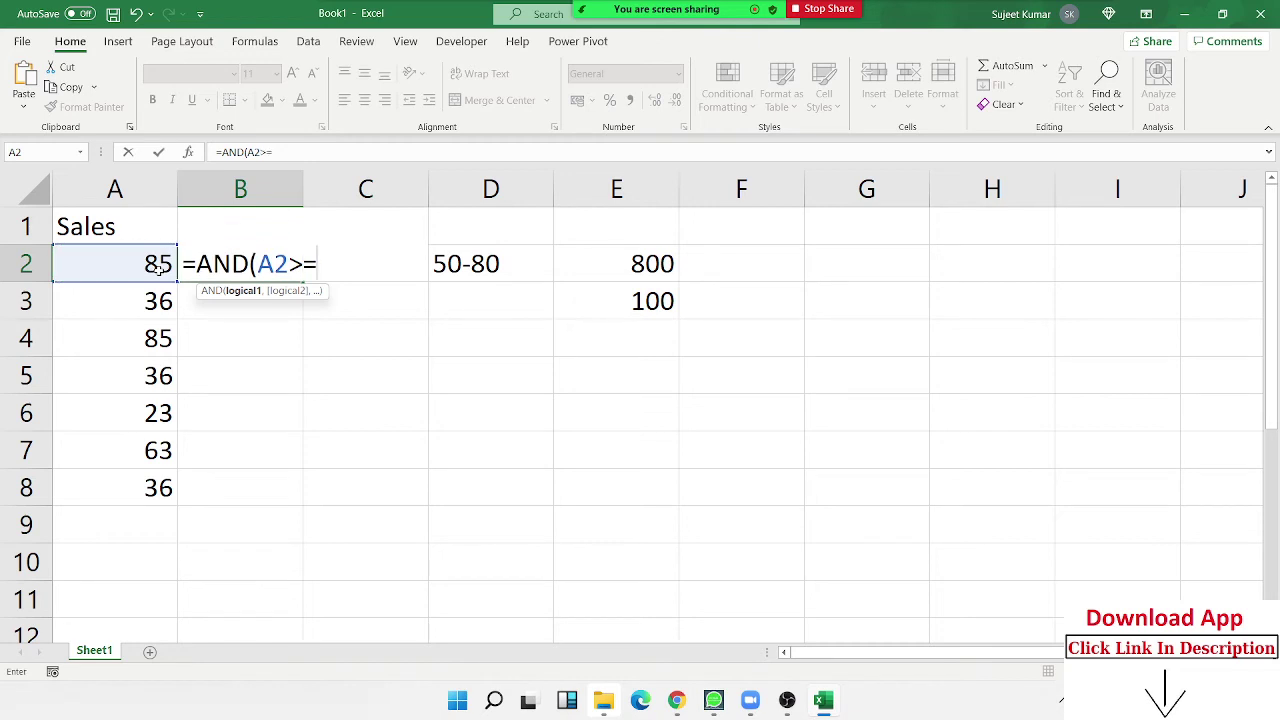
pyautogui.write('50,')
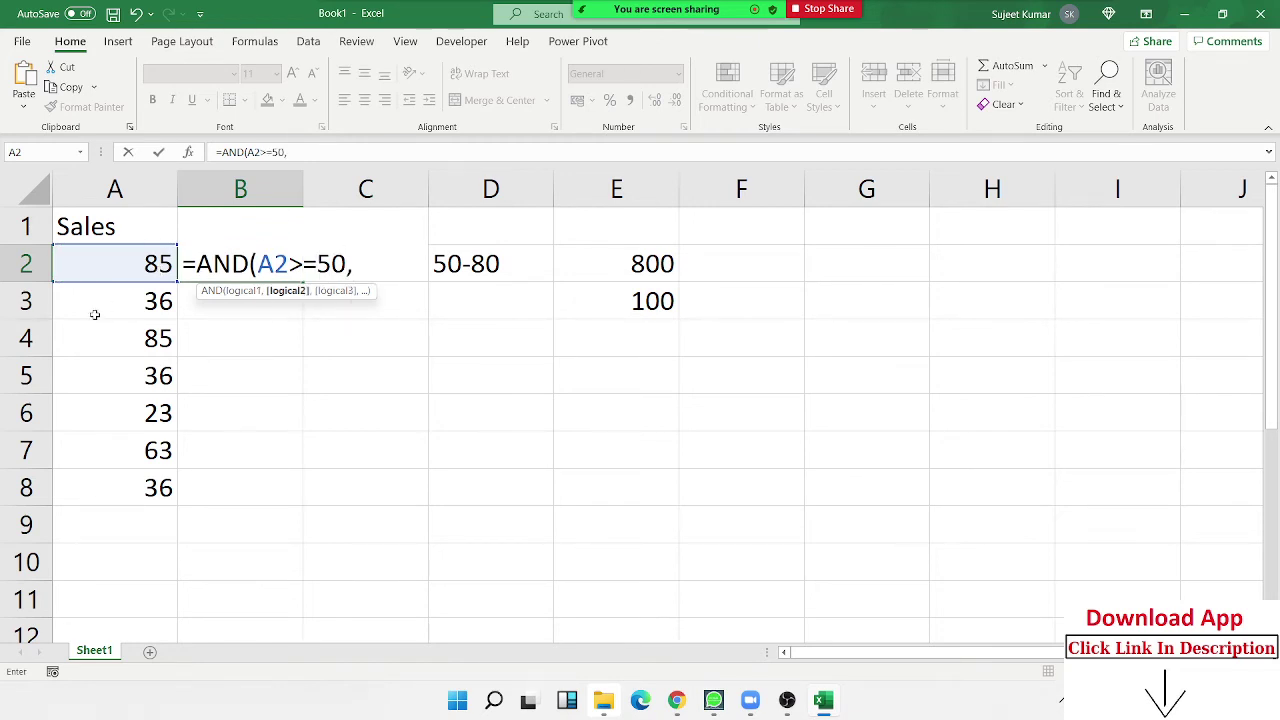
pyautogui.click(115, 265)
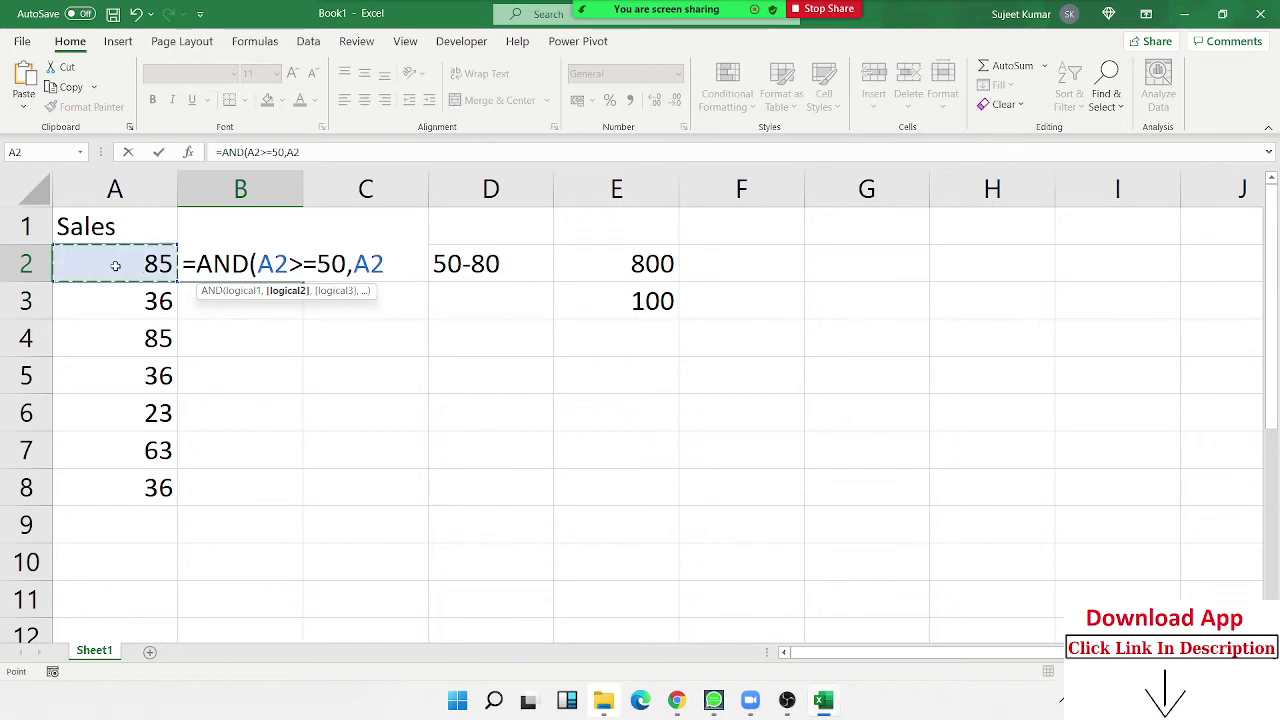
pyautogui.write('<=')
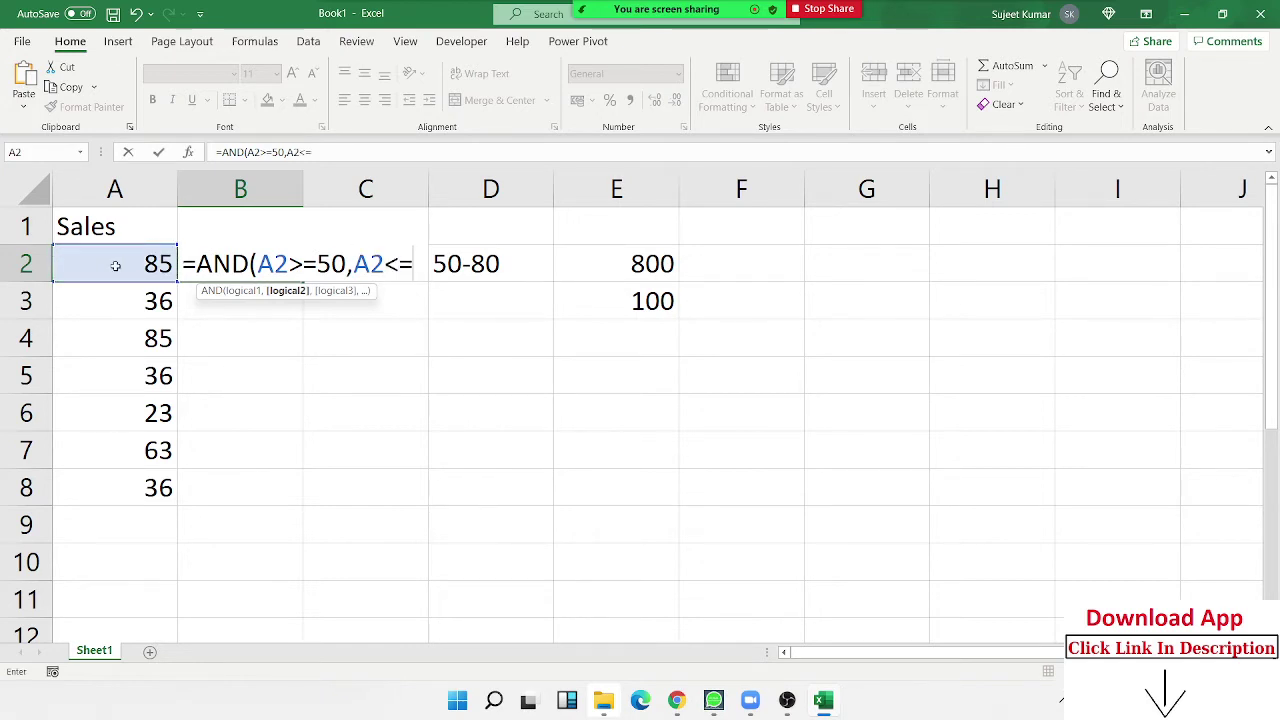
pyautogui.write('80')
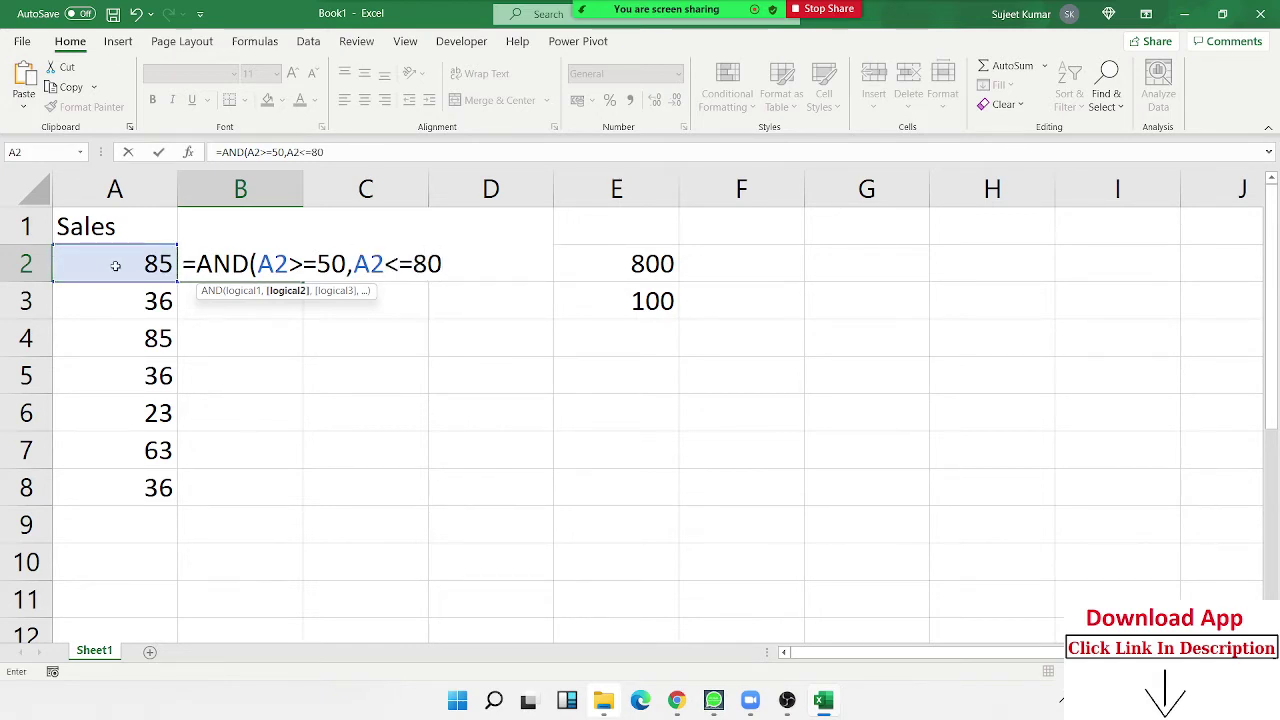
pyautogui.write(')')
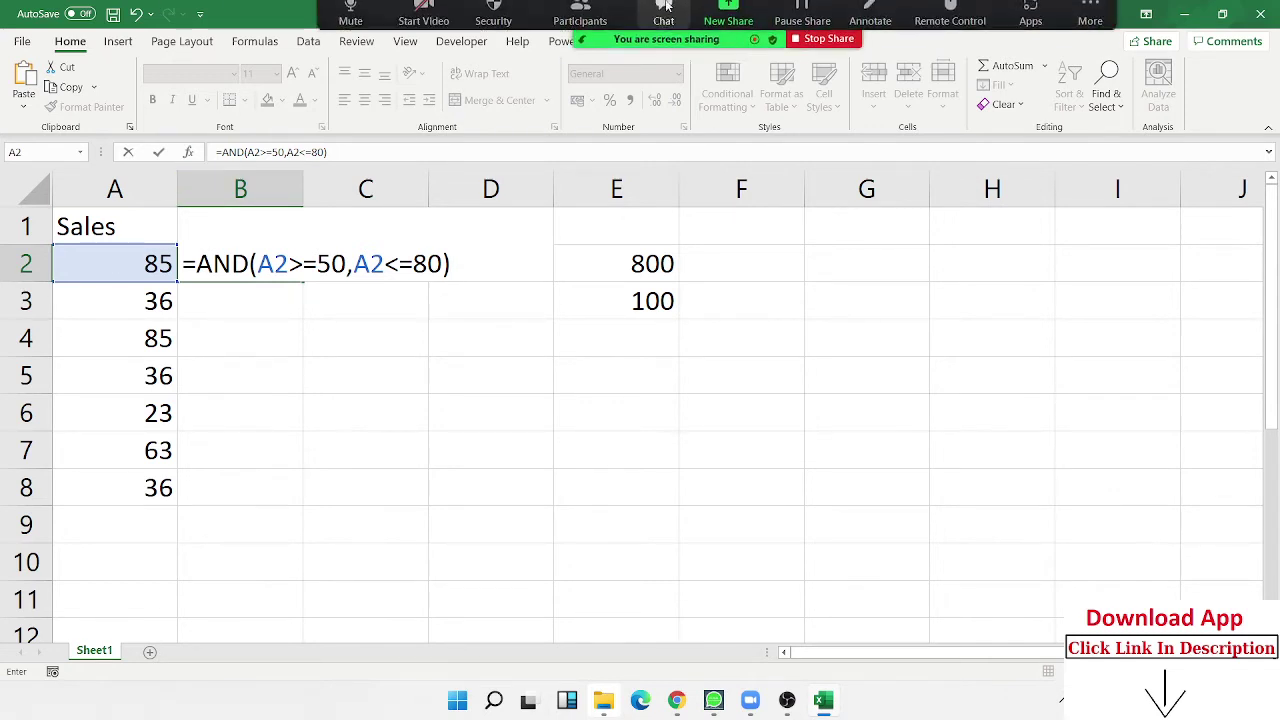
# Step: Check the participants list of the Zoom meeting and close it
pyautogui.click(601, 13)
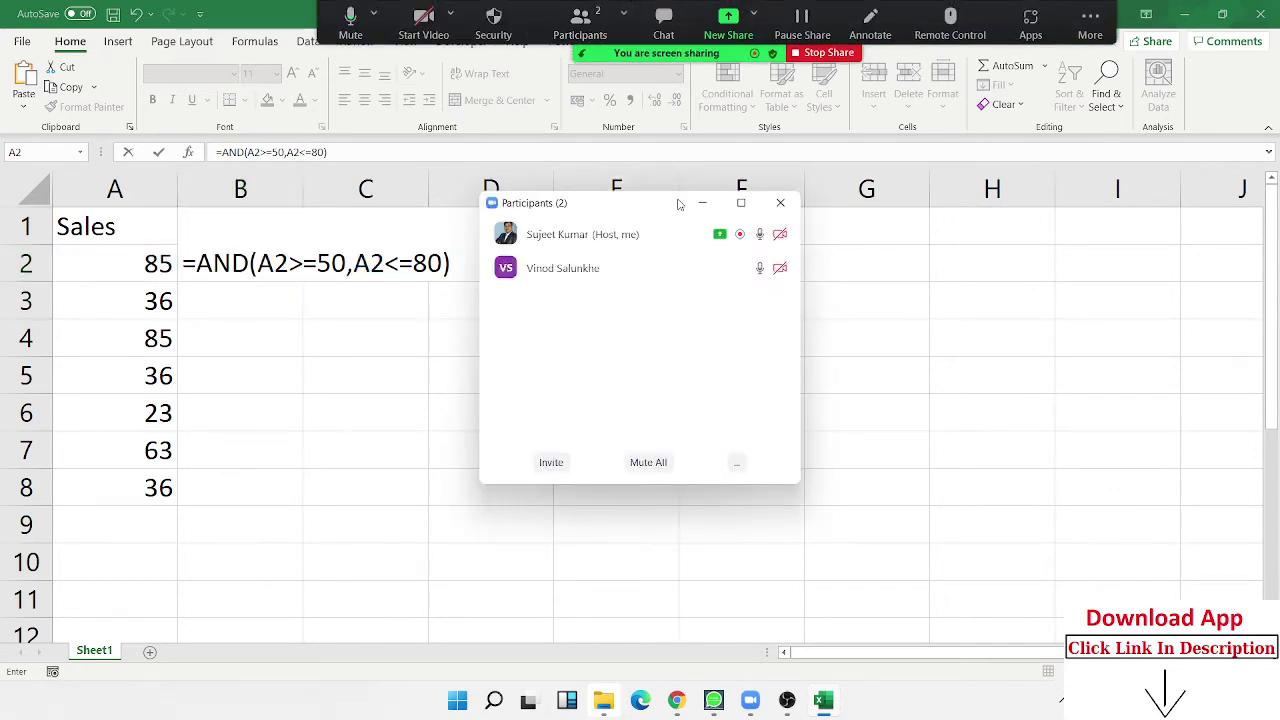
pyautogui.click(777, 272)
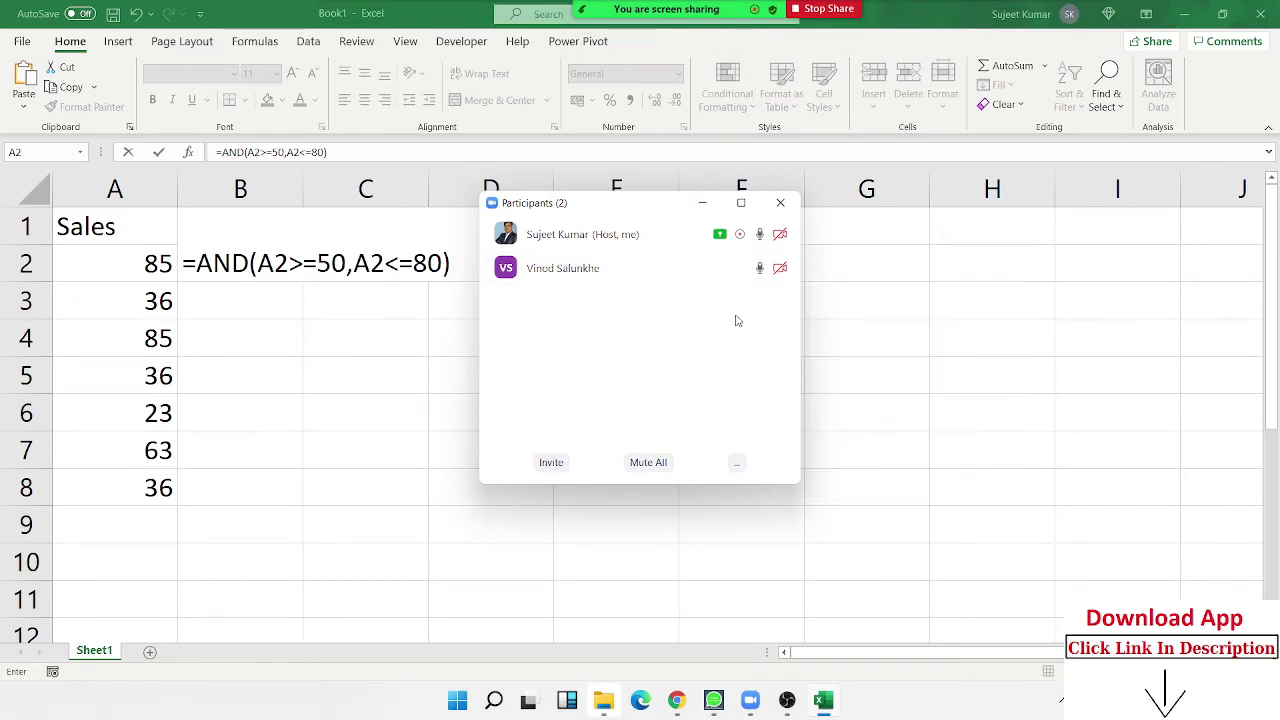
pyautogui.click(741, 327)
pyautogui.click(708, 268)
pyautogui.moveTo(763, 240)
pyautogui.click(780, 202)
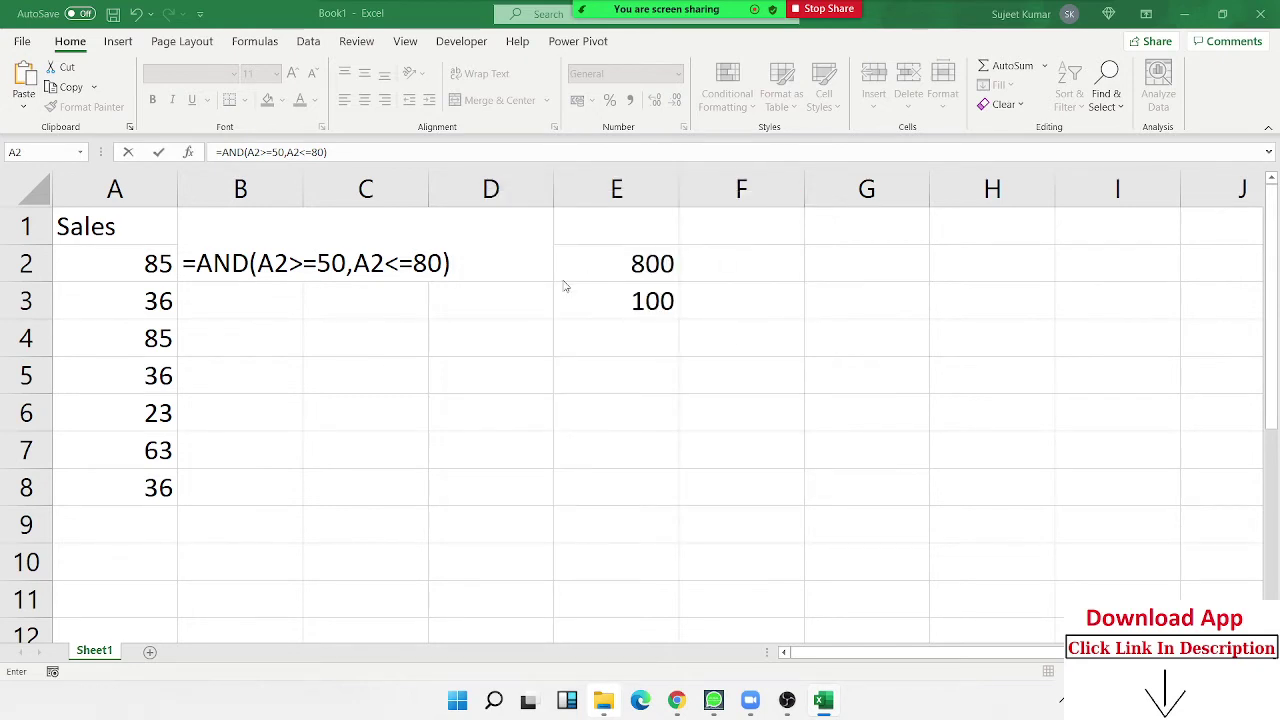
# Step: Commit the AND formula in B2 and fill it down through B8
pyautogui.press('Return')
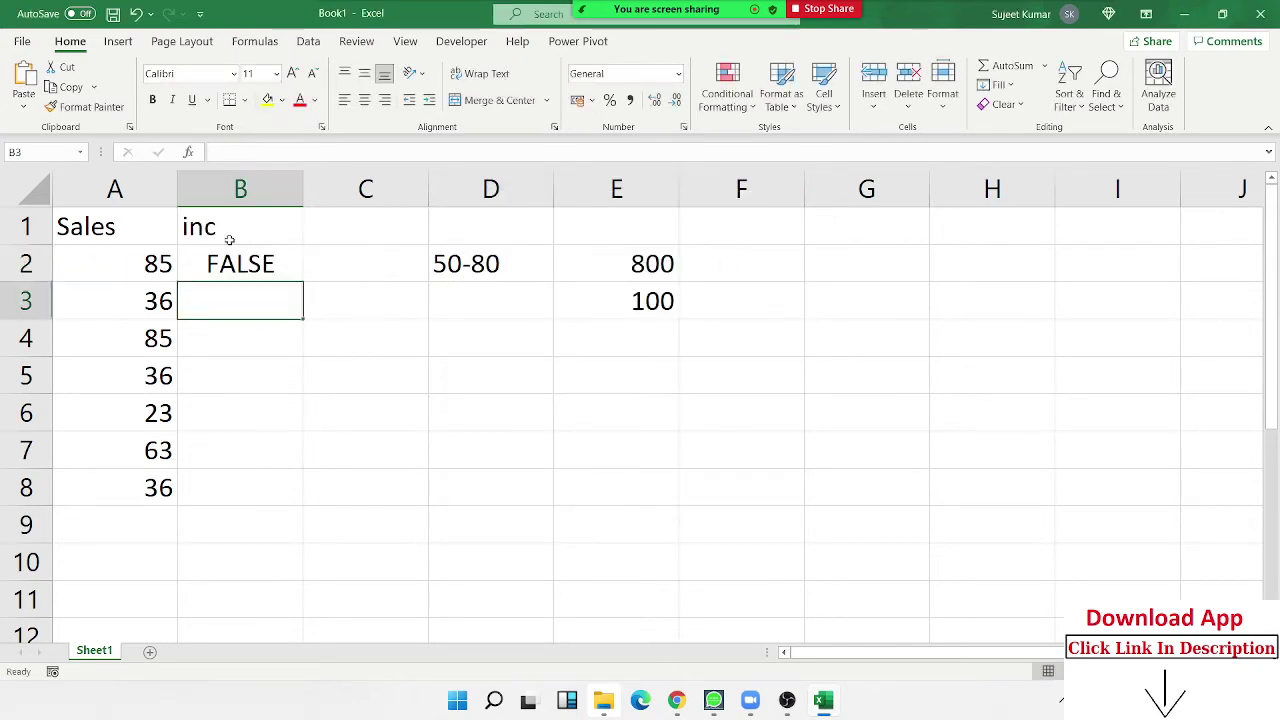
pyautogui.press('Up')
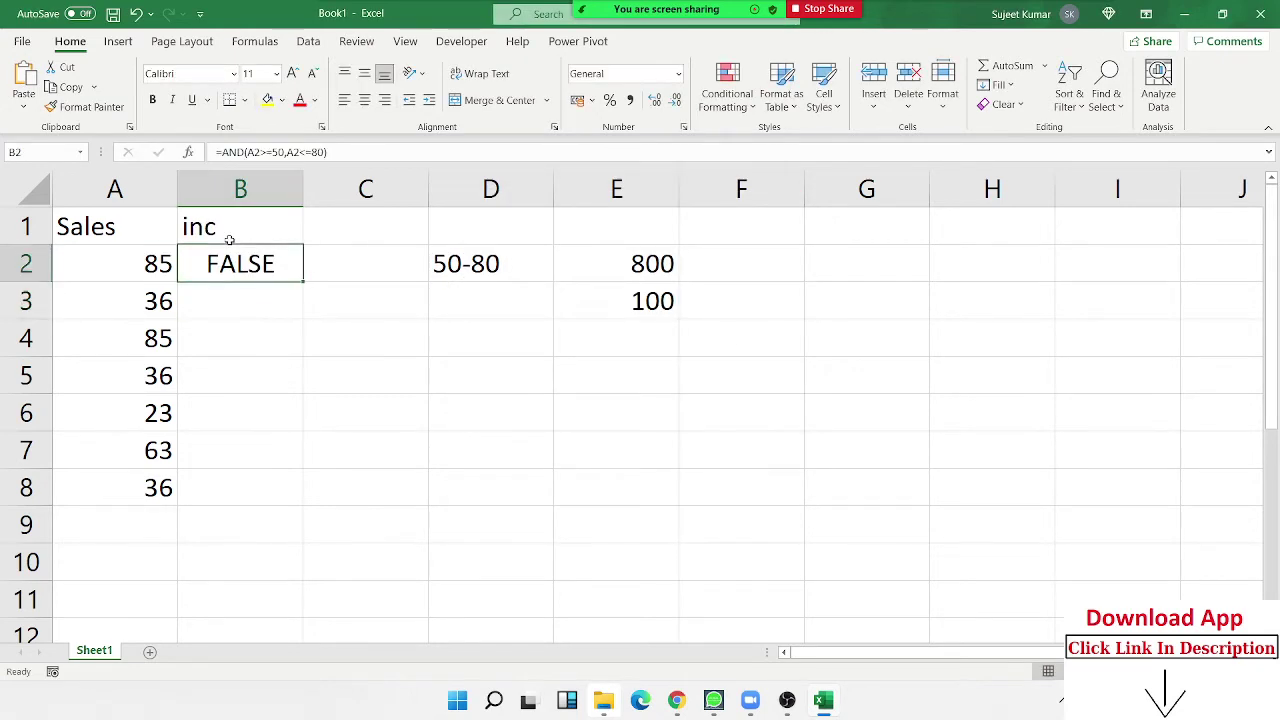
pyautogui.doubleClick(302, 284)
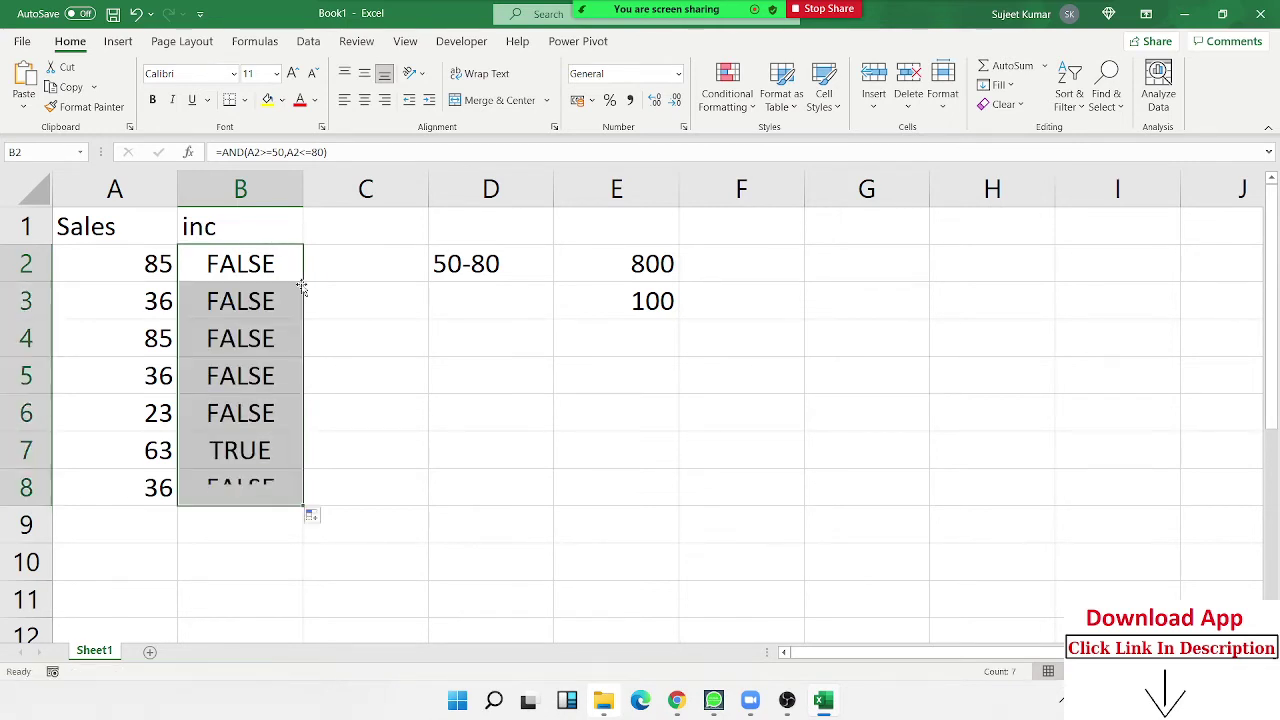
# Step: Change the sales value in A3 to 55 to test the AND formula
pyautogui.click(165, 340)
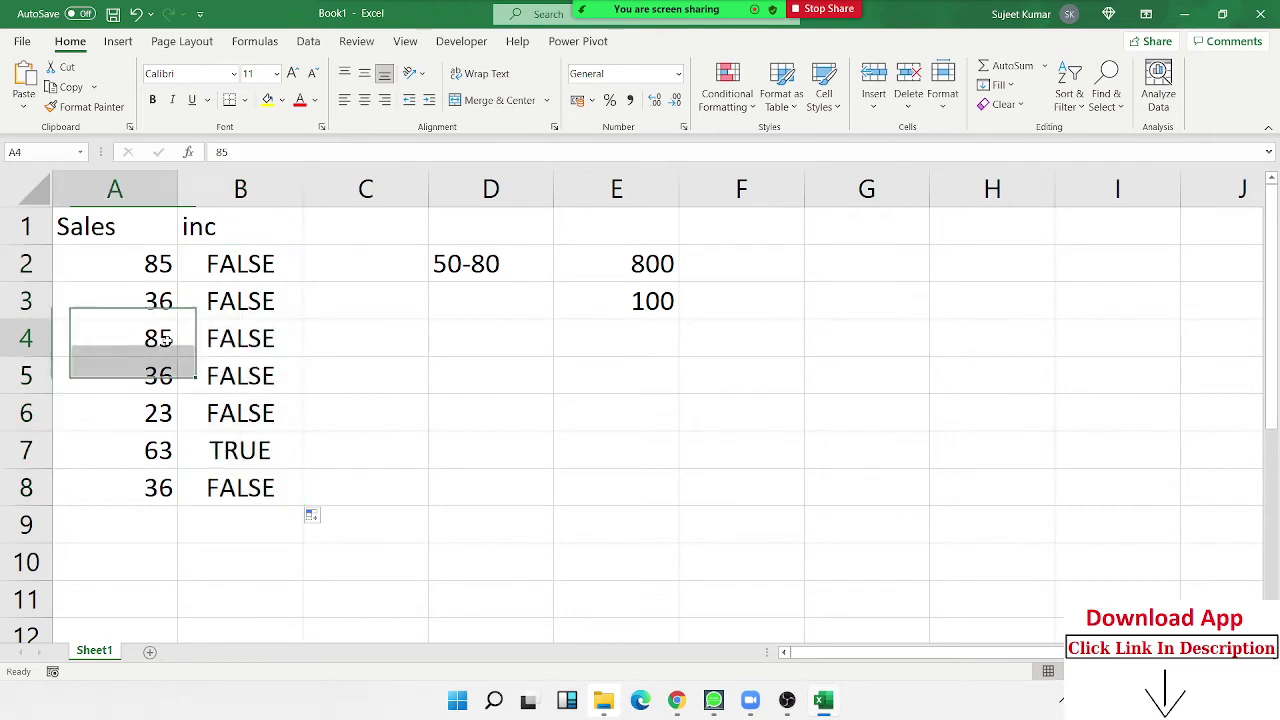
pyautogui.click(163, 306)
pyautogui.write('55')
pyautogui.press('Return')
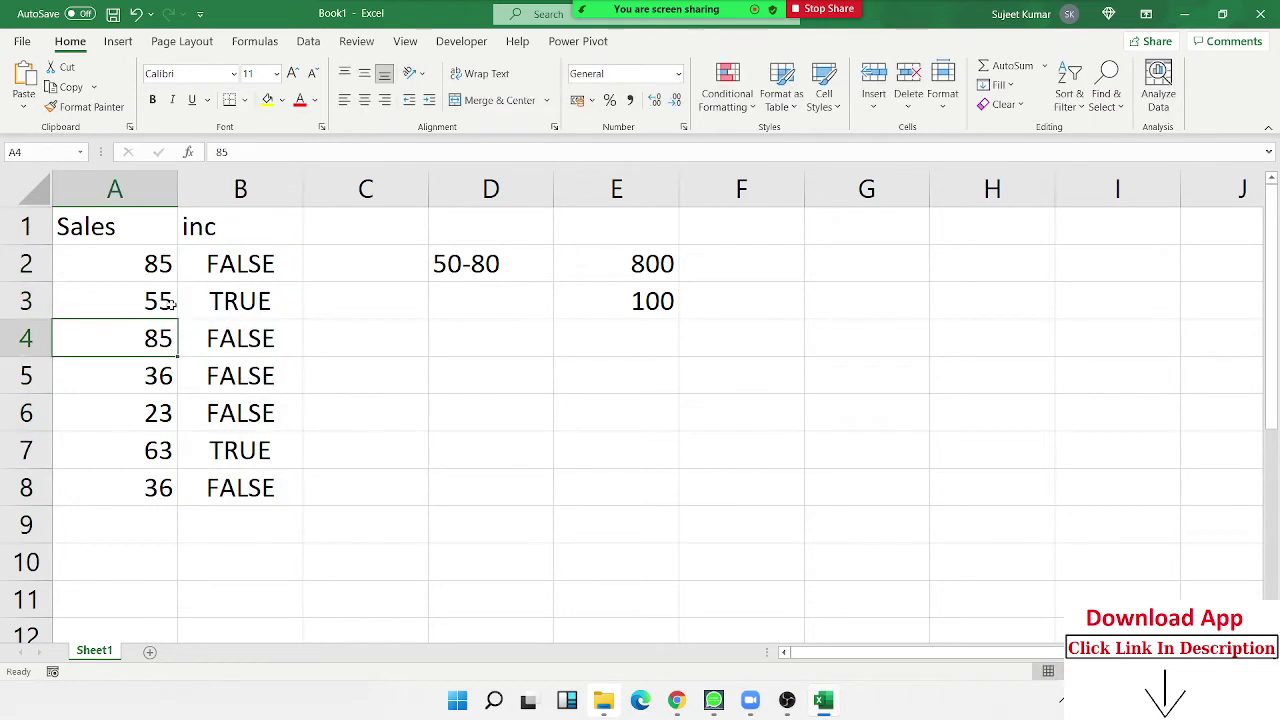
# Step: Wrap the existing AND test in B2 inside an IF function as its logical test
pyautogui.click(225, 273)
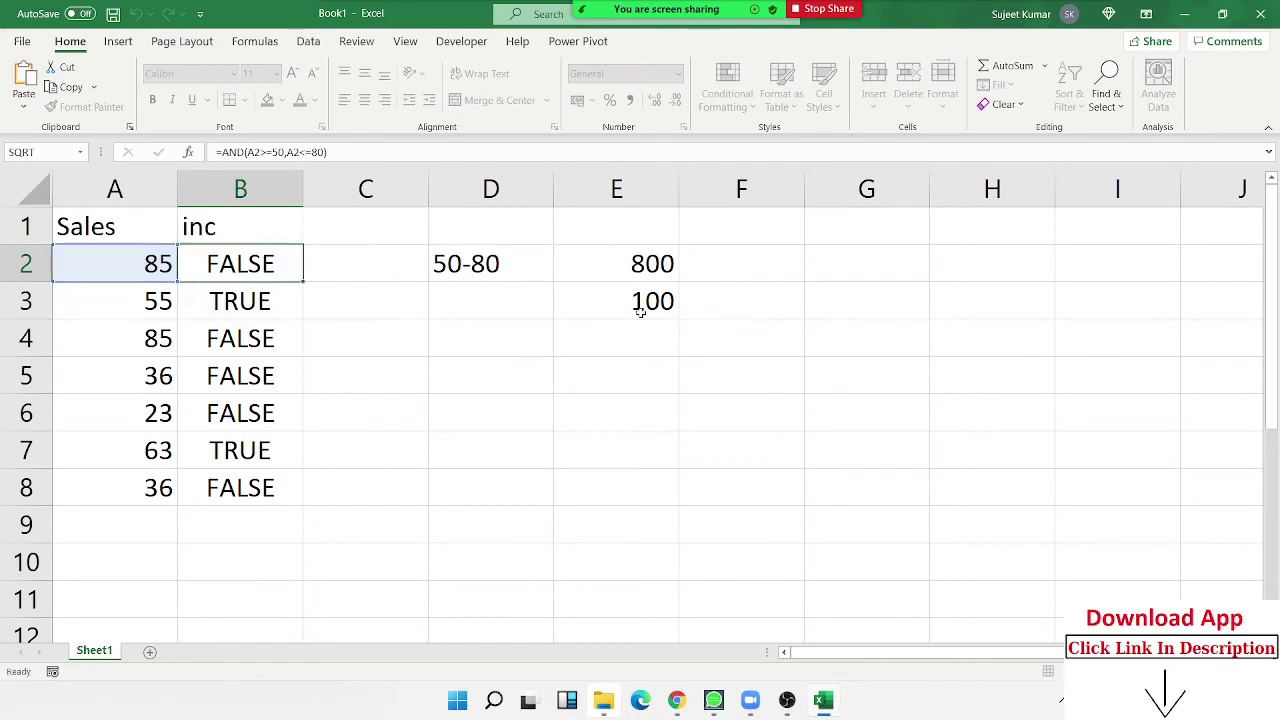
pyautogui.click(632, 300)
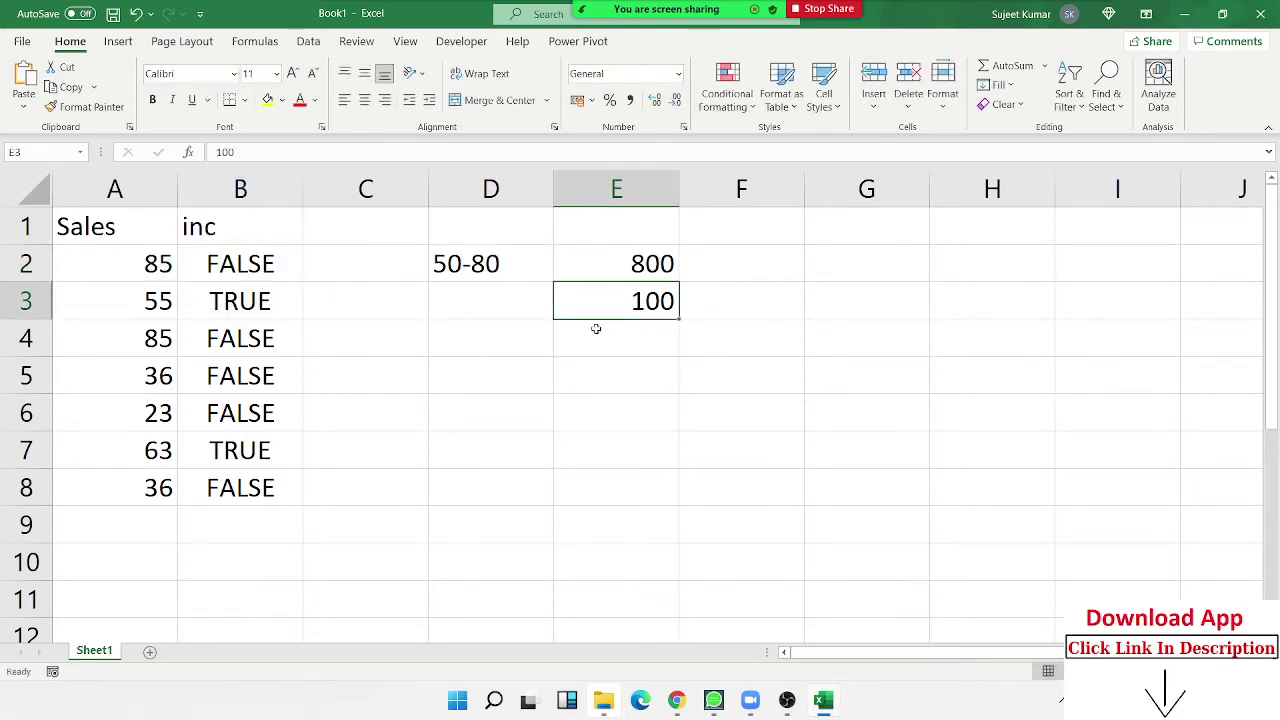
pyautogui.click(266, 266)
pyautogui.doubleClick(258, 263)
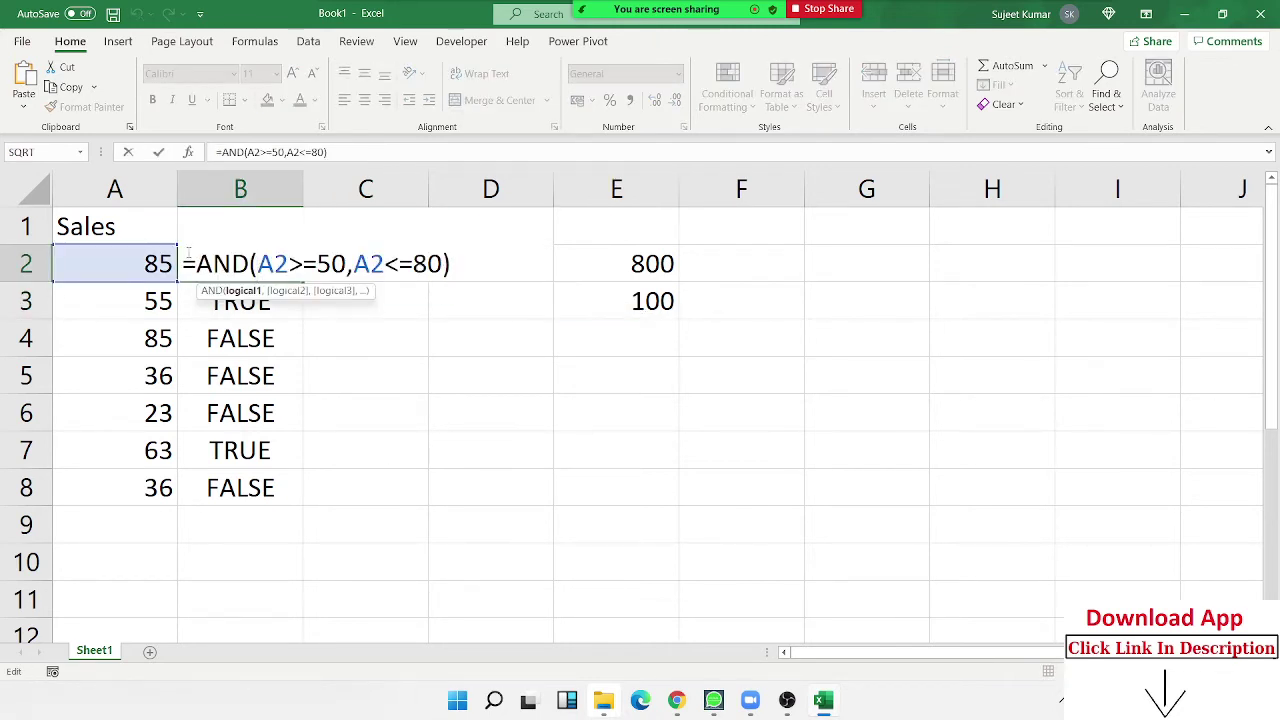
pyautogui.moveTo(195, 263); pyautogui.dragTo(451, 263)
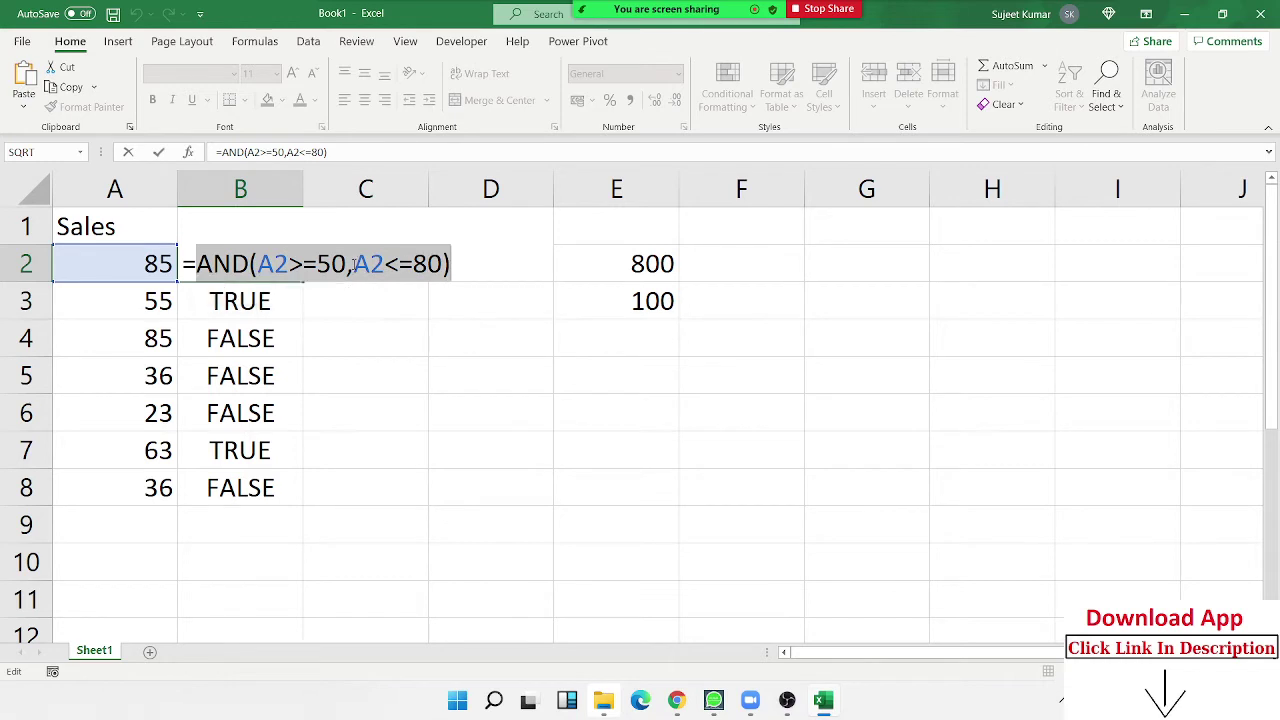
pyautogui.press('Left')
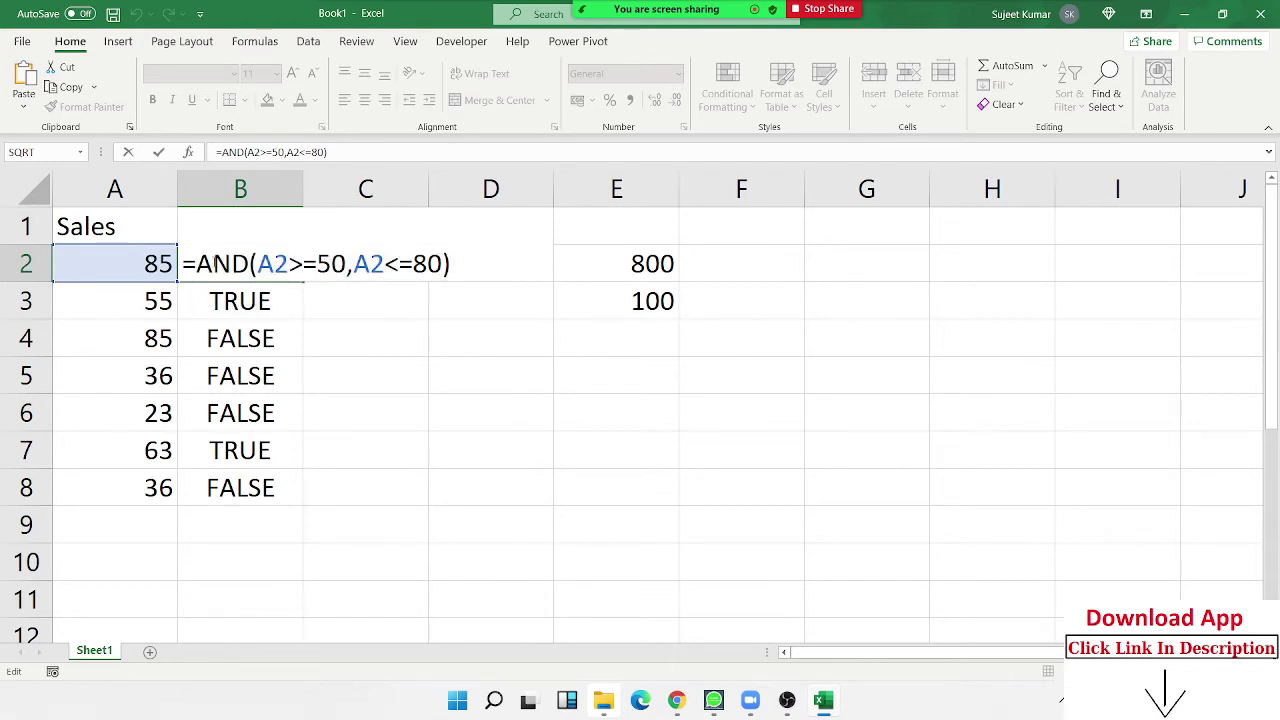
pyautogui.write('if')
pyautogui.press('Tab')
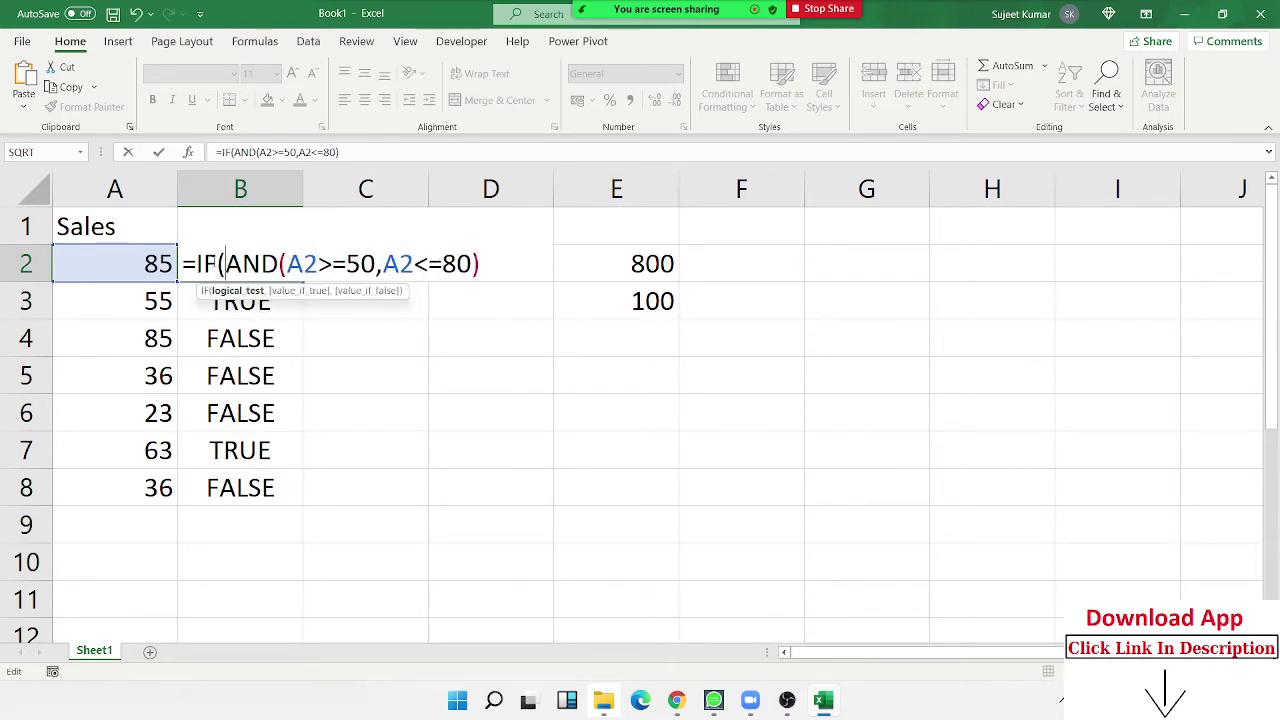
# Step: Complete the IF formula in B2 to return 800 when the AND test is true and 100 otherwise, and commit it
pyautogui.click(508, 267)
pyautogui.write(',800,')
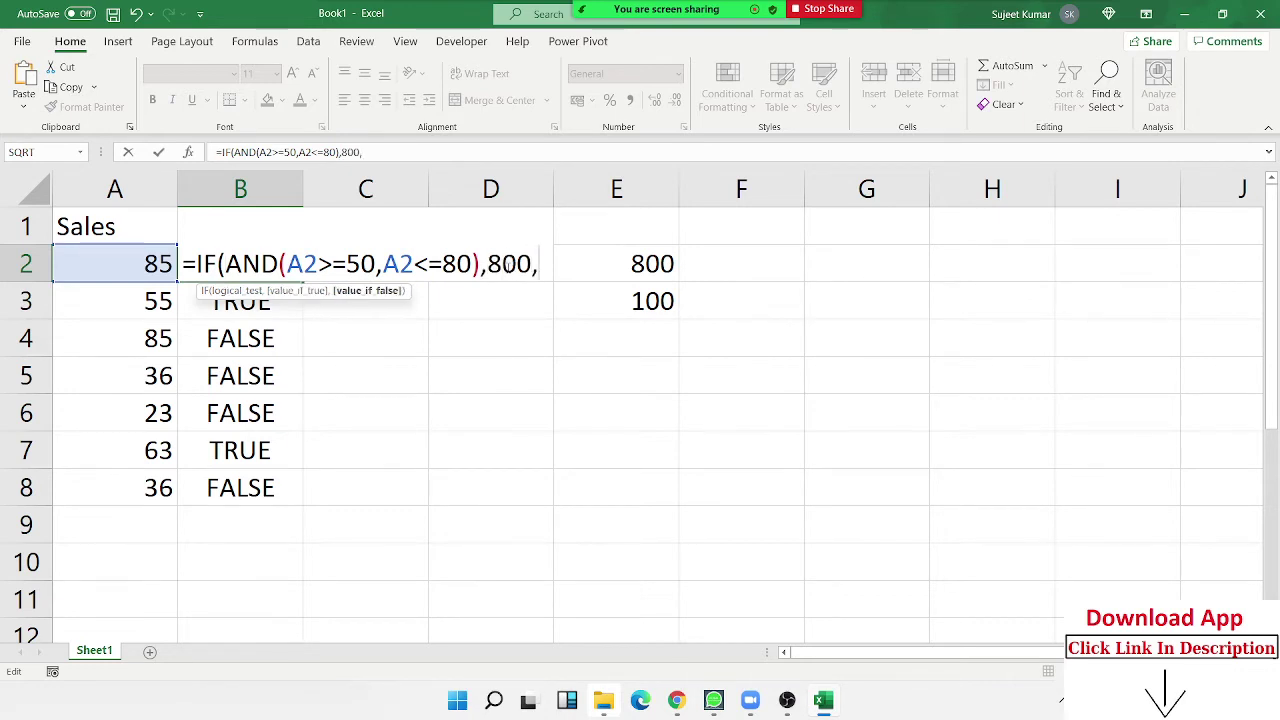
pyautogui.write('100')
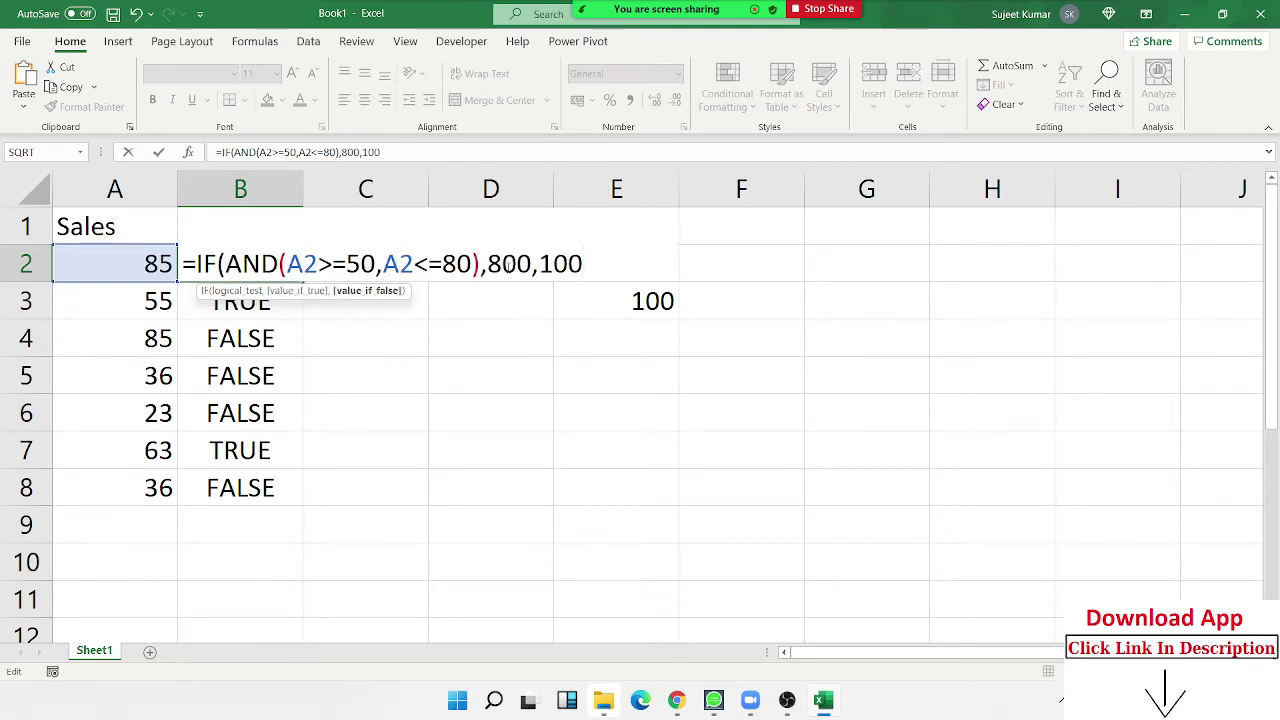
pyautogui.press('Return')
pyautogui.press('Return')
pyautogui.press('Up')
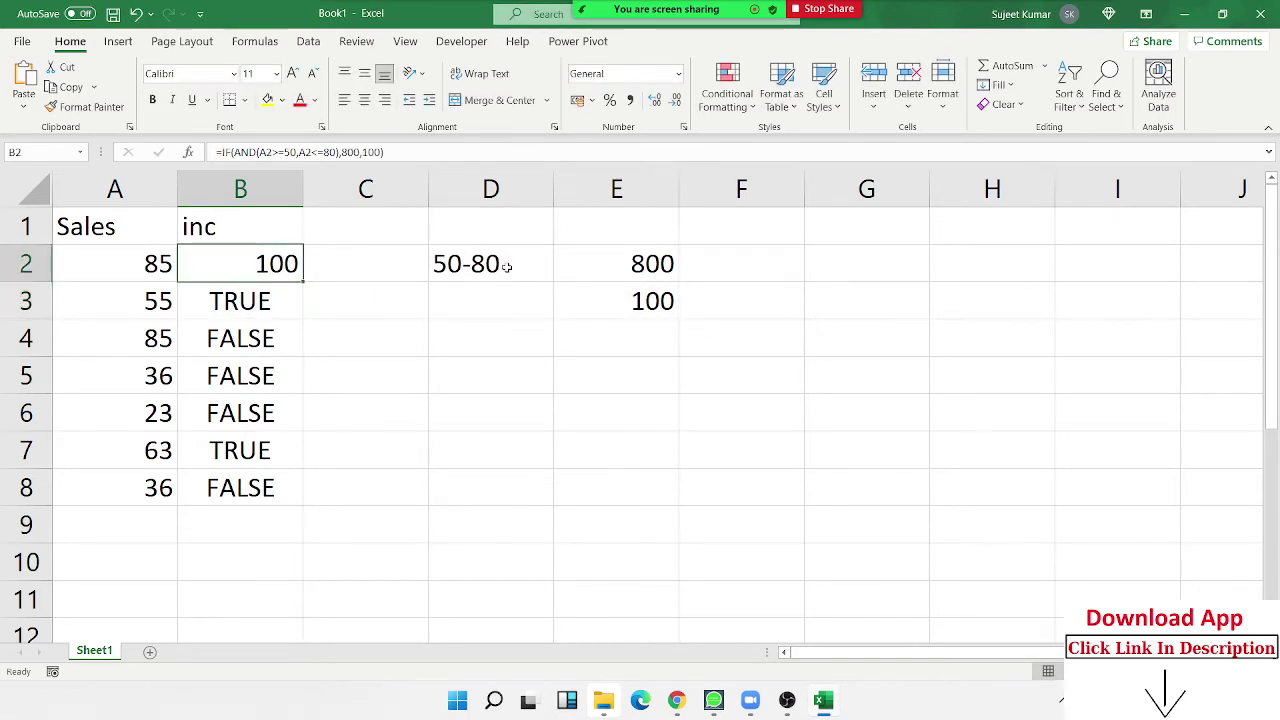
# Step: Fill the IF formula from B2 down through B8 and check the incentives against the amounts in column E
pyautogui.click(306, 282)
pyautogui.click(305, 282)
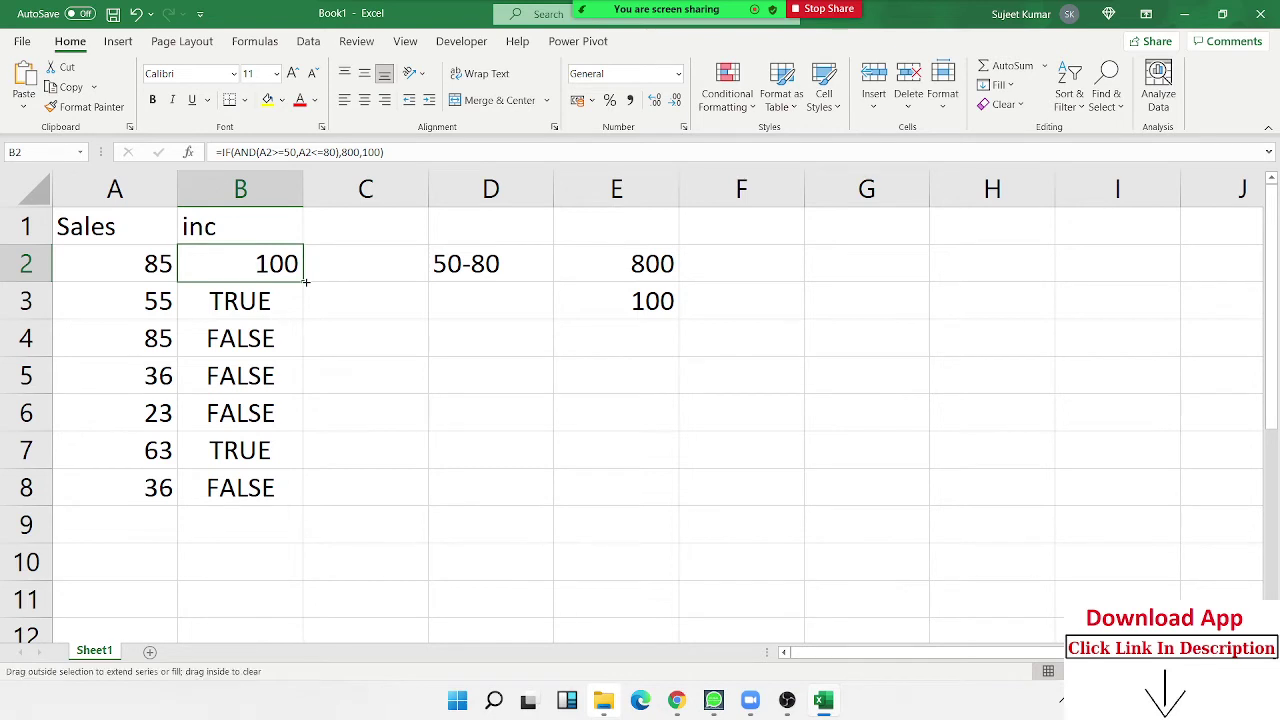
pyautogui.moveTo(305, 282); pyautogui.dragTo(305, 490)
pyautogui.press('Down')
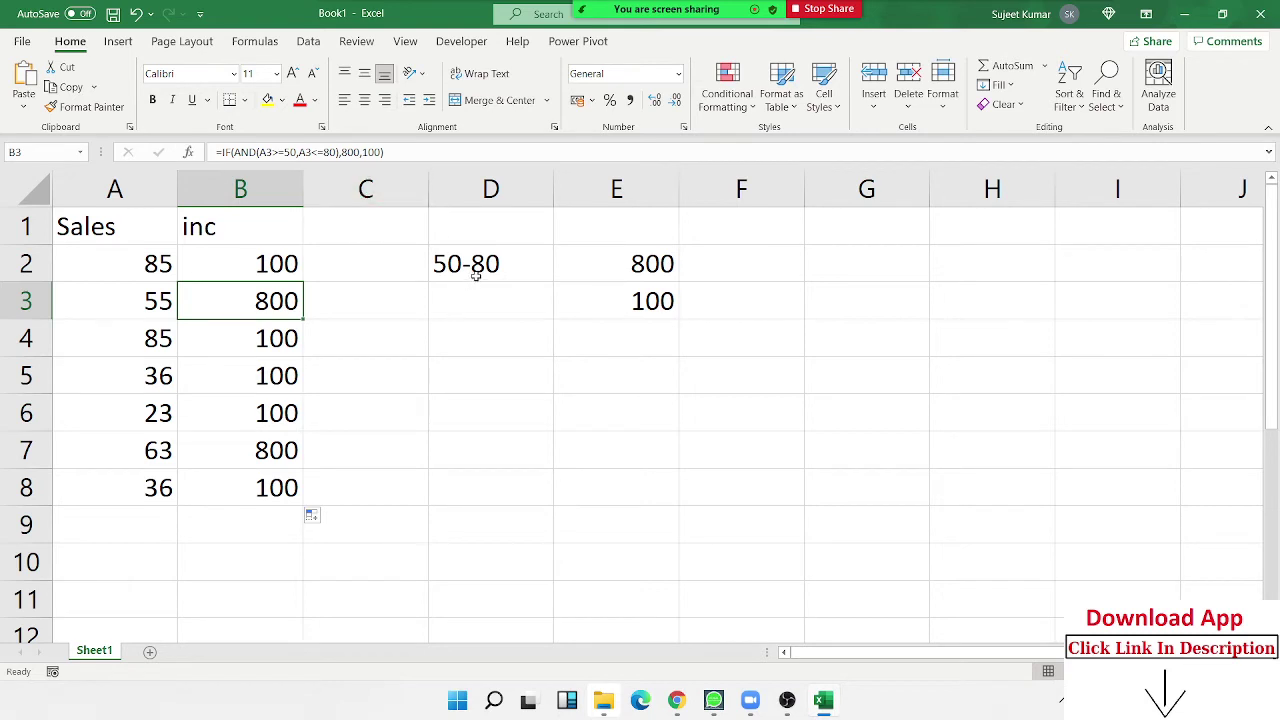
pyautogui.click(590, 290)
pyautogui.click(638, 258)
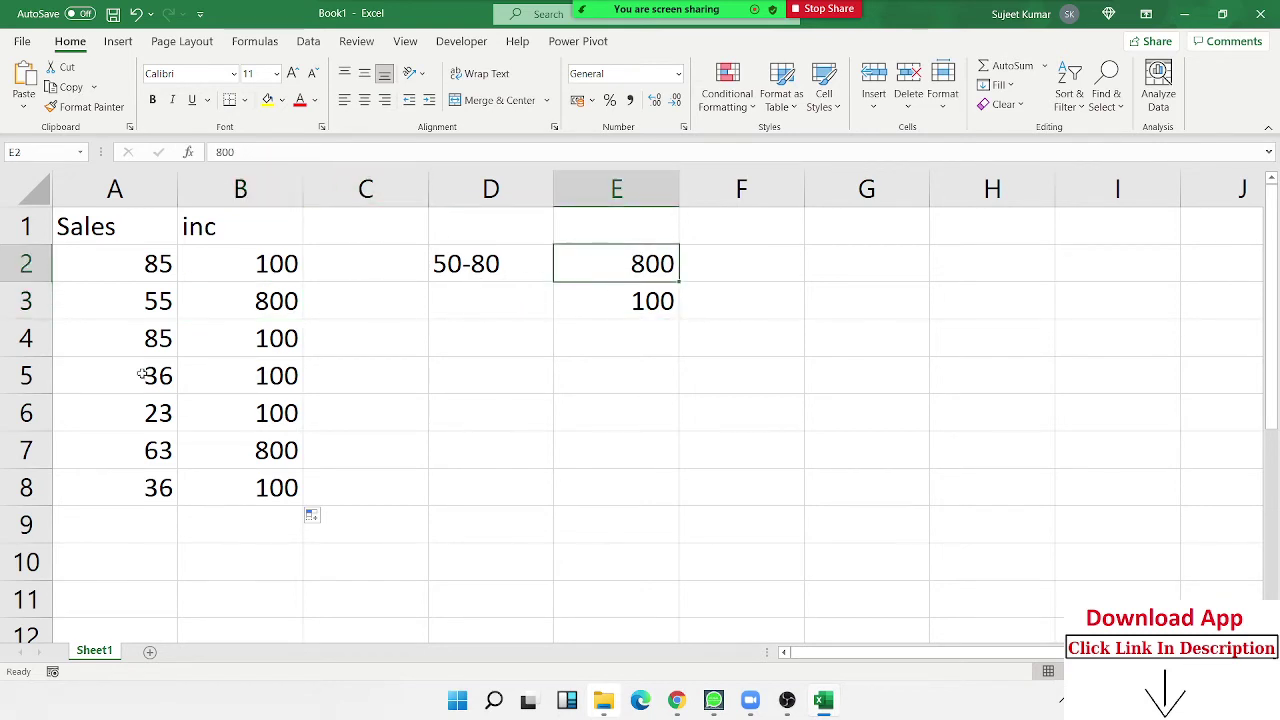
pyautogui.click(205, 326)
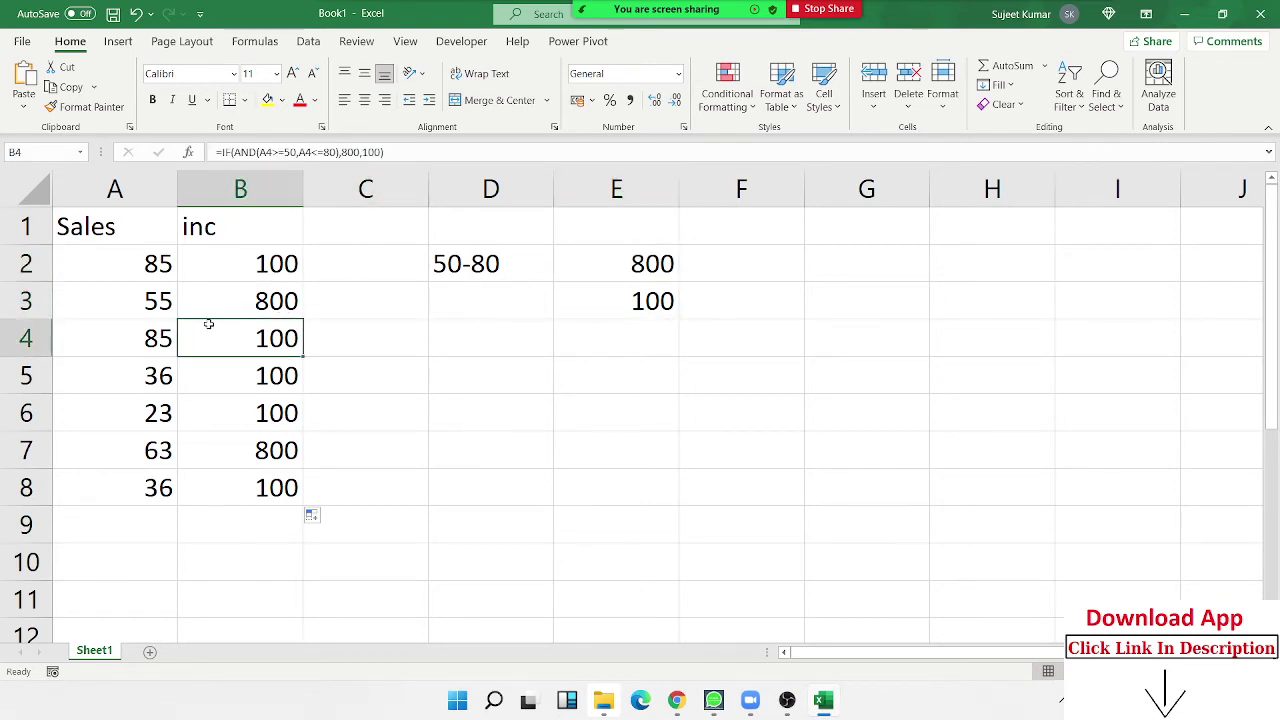
# Step: Enter the header Day in G1 and Sat in G2, and extend the weekday series down through G10
pyautogui.click(822, 237)
pyautogui.write('Day')
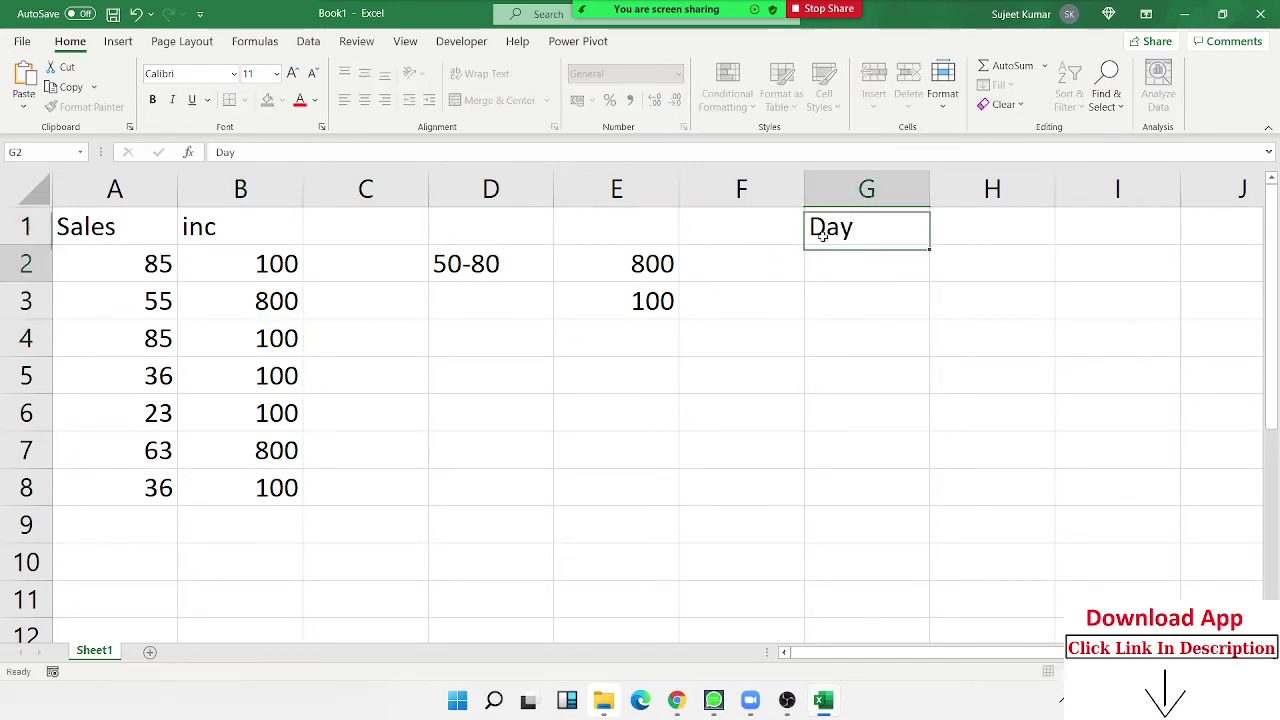
pyautogui.press('Return')
pyautogui.write('Sa')
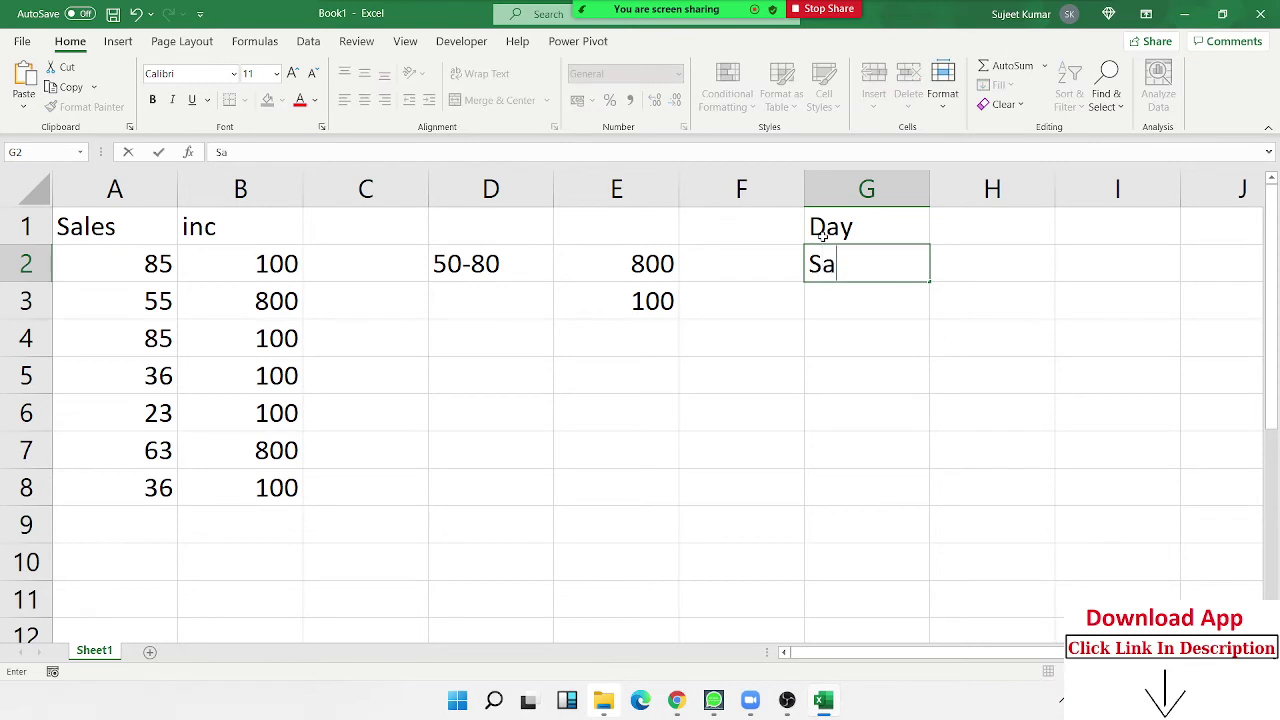
pyautogui.write('t')
pyautogui.press('Return')
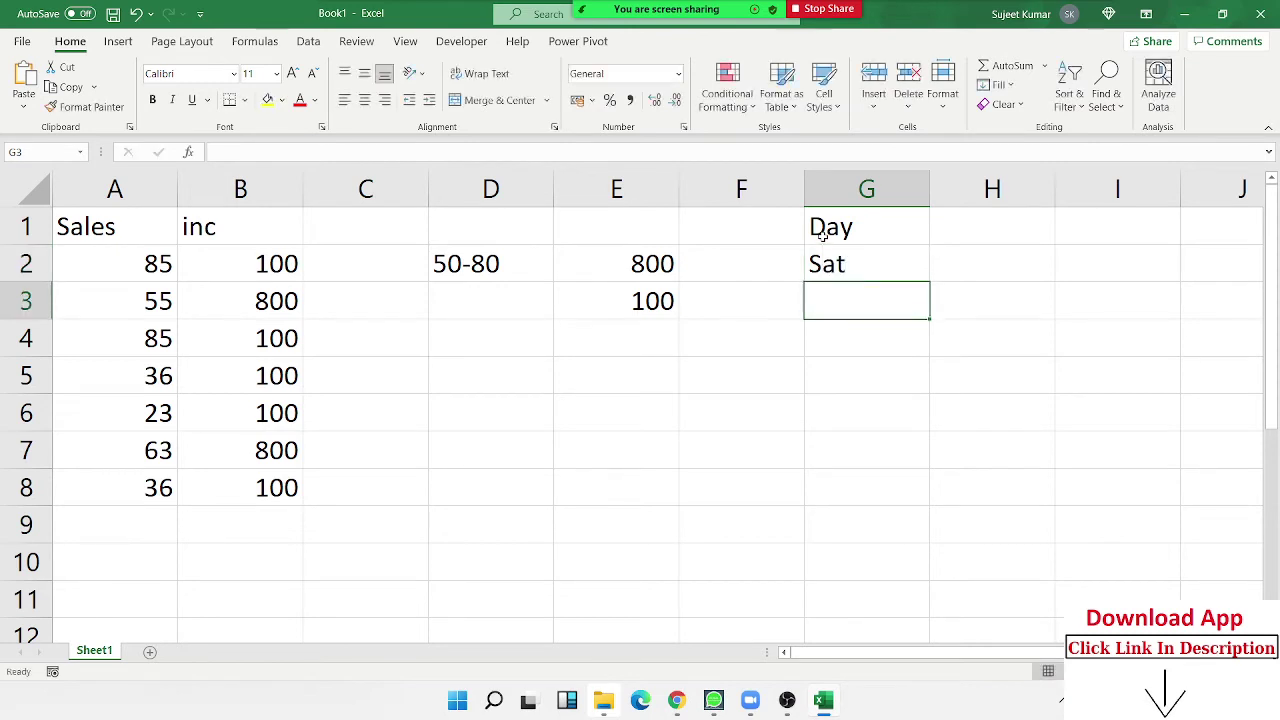
pyautogui.click(918, 262)
pyautogui.moveTo(929, 284); pyautogui.dragTo(935, 572)
# Step: Enter the header office in H1 beside the Day column
pyautogui.click(1012, 222)
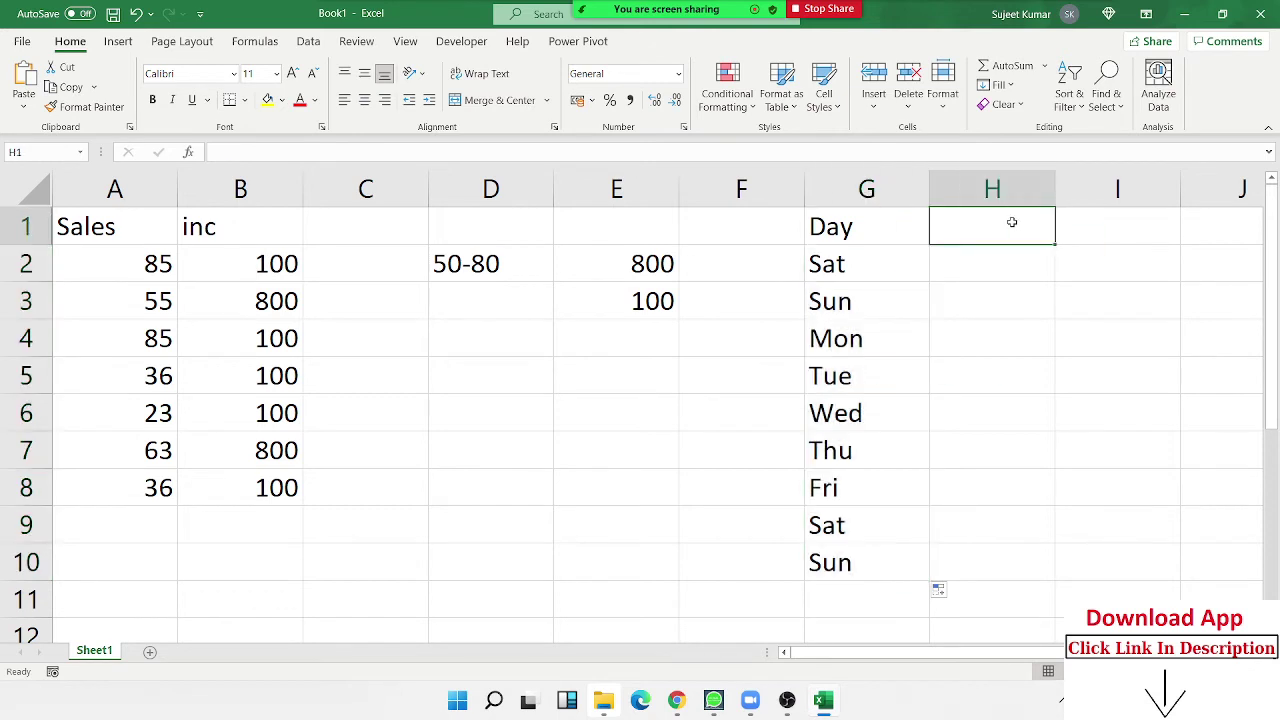
pyautogui.write('office')
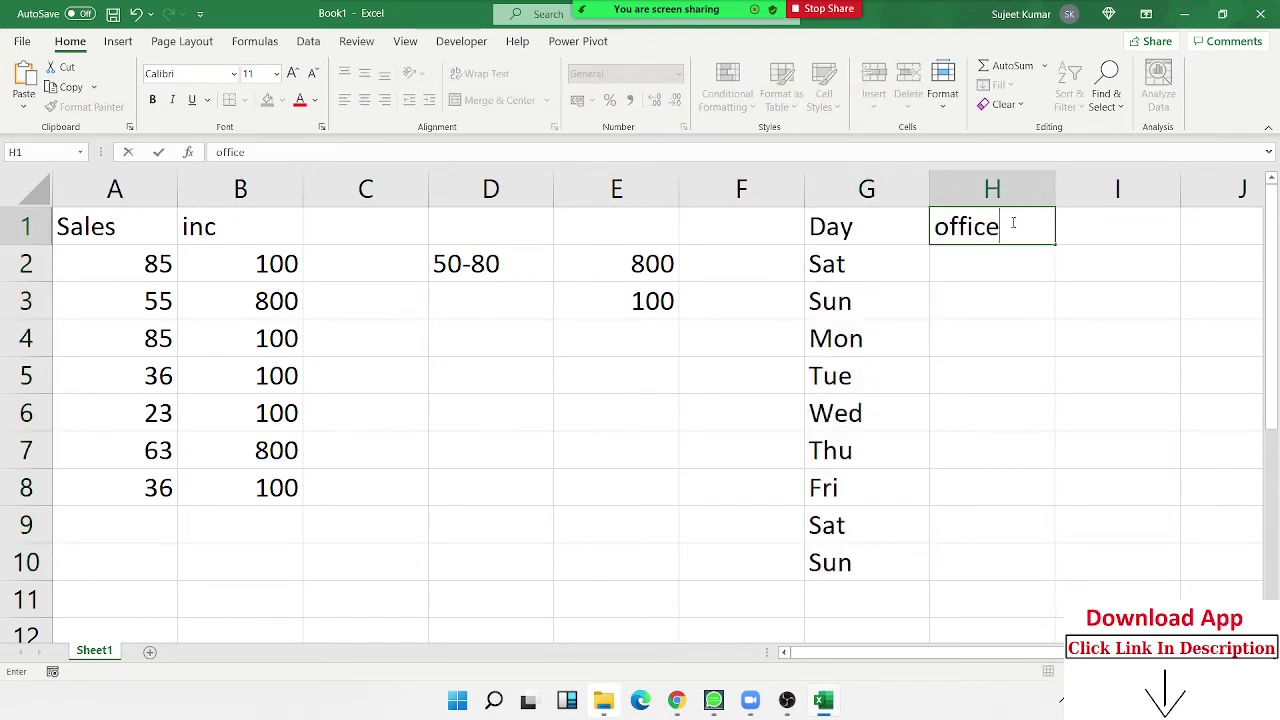
pyautogui.press('Return')
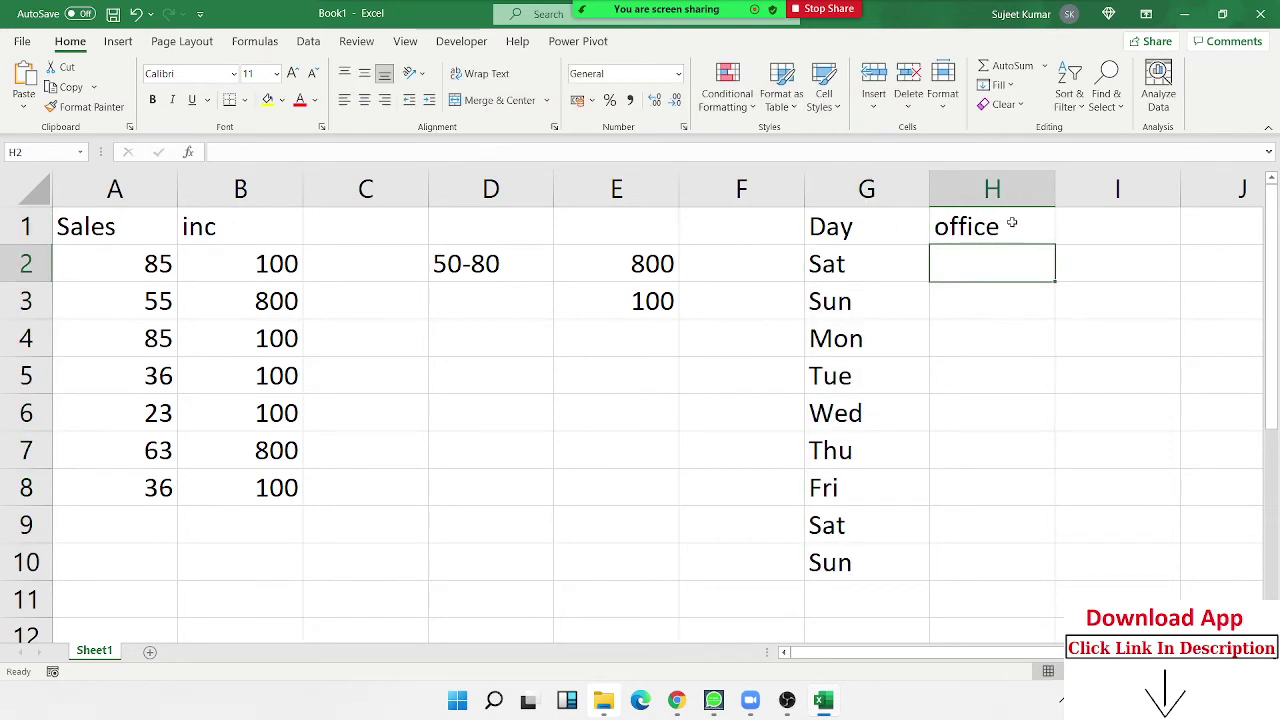
pyautogui.press('Down')
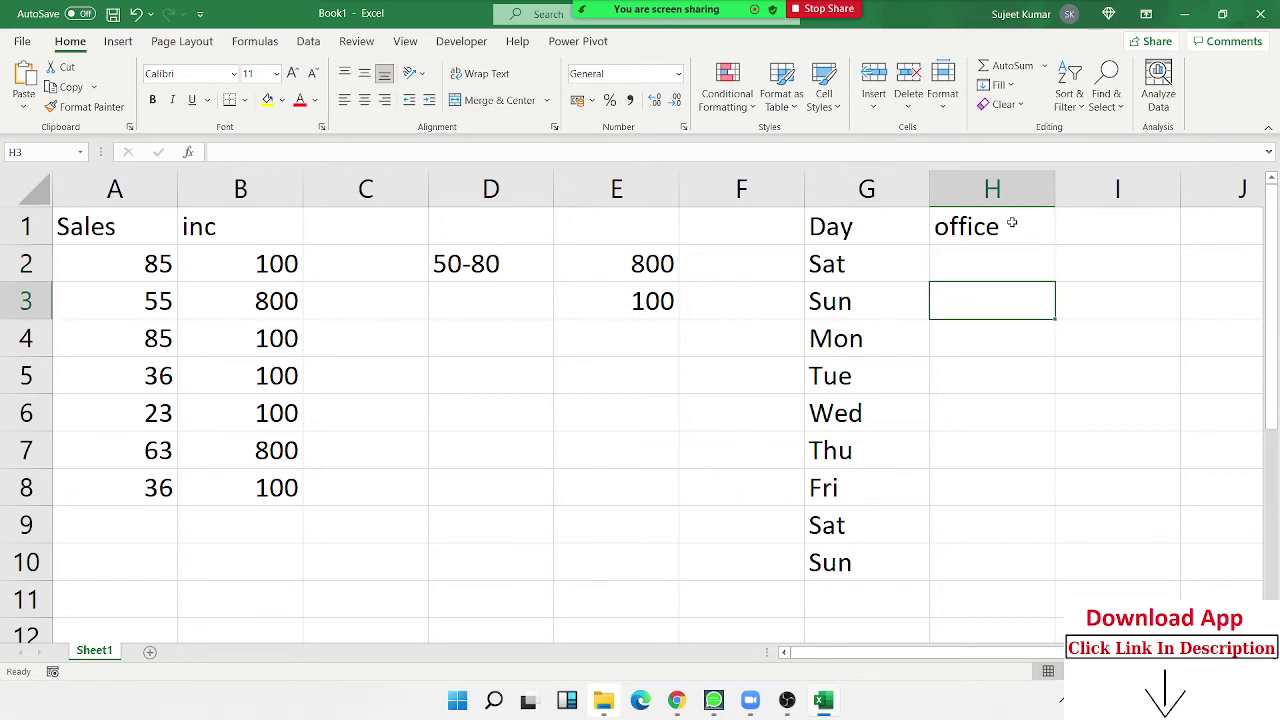
pyautogui.press('Up')
# Step: Write the formula =OR(G2="sat",G2="sun") in H2 to test whether the day falls on a weekend
pyautogui.write('=')
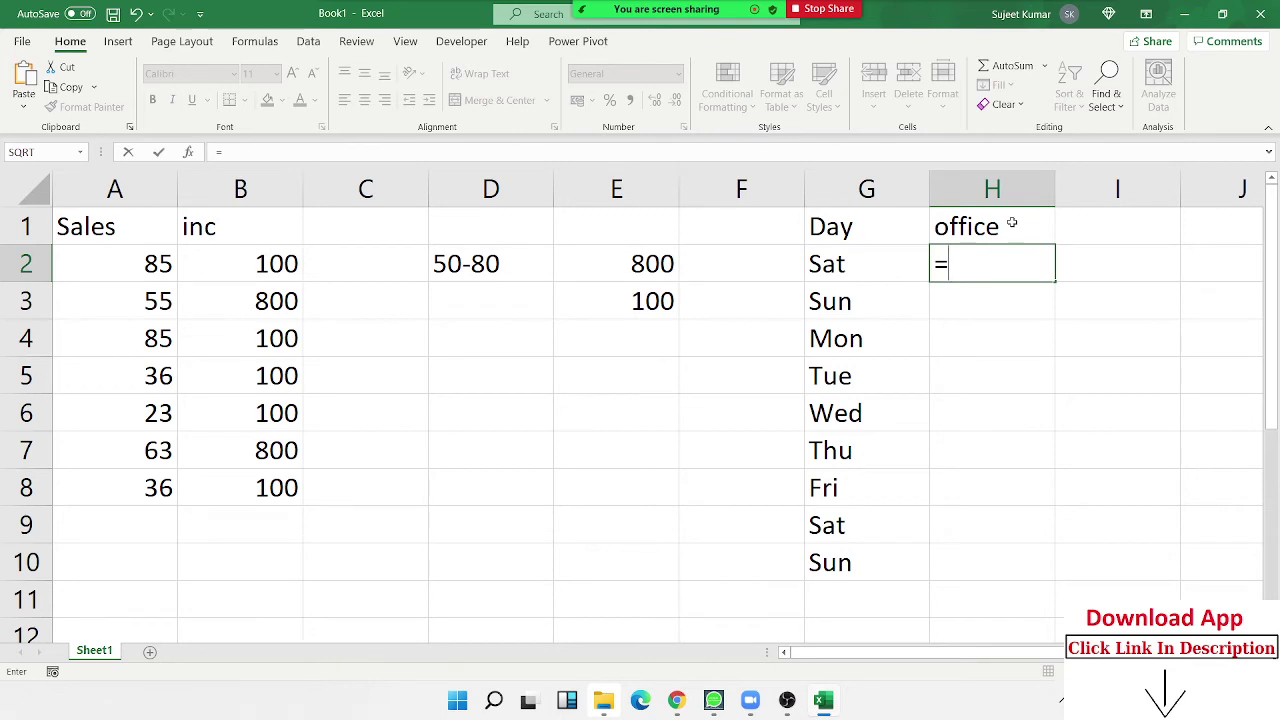
pyautogui.write('or')
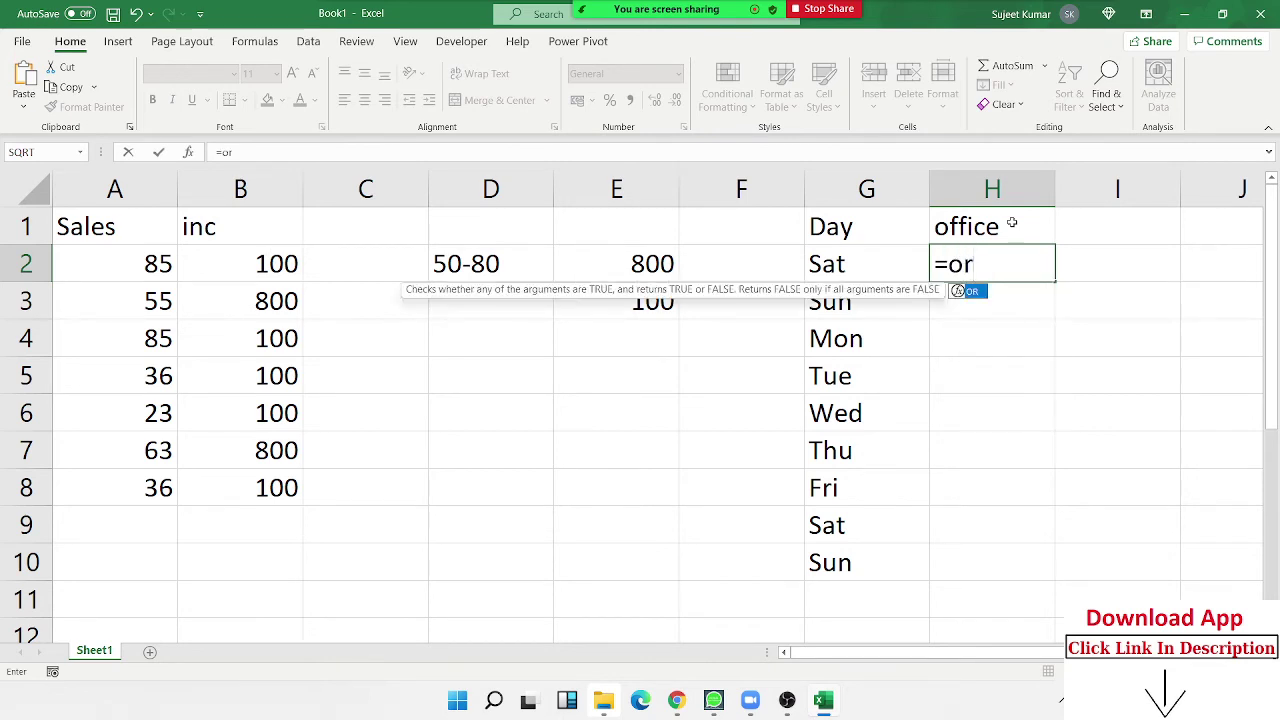
pyautogui.press('Tab')
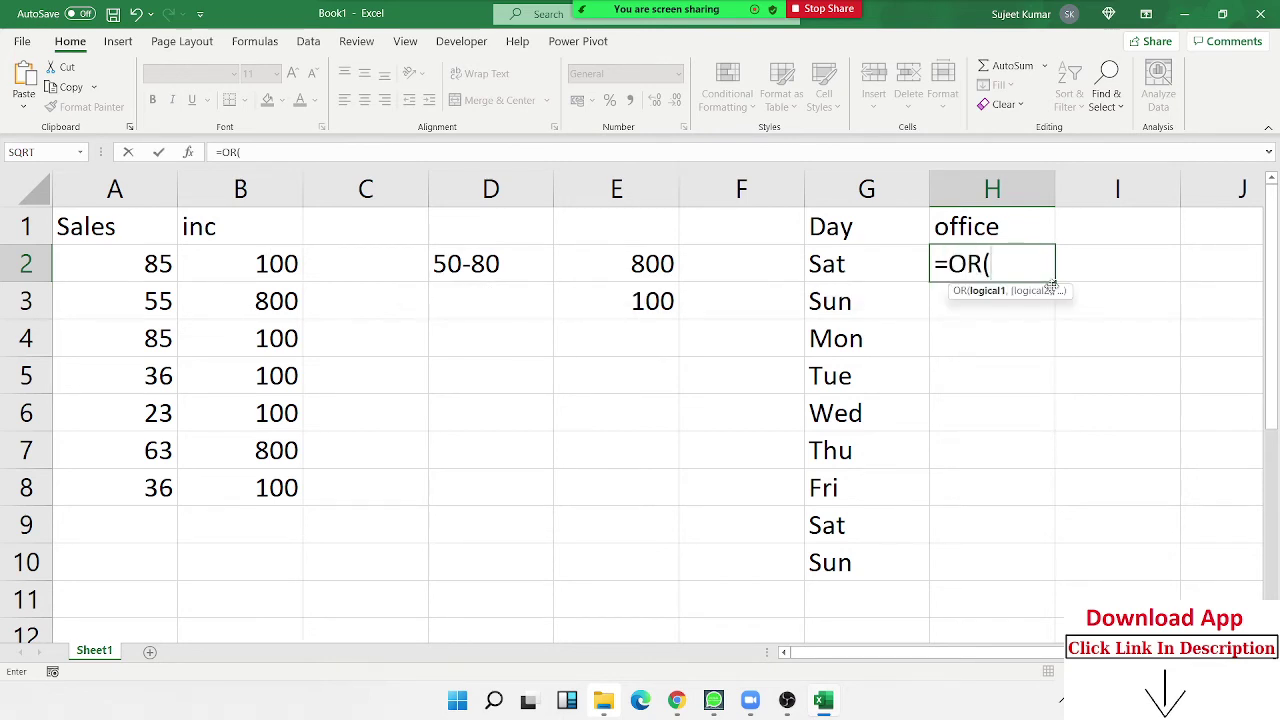
pyautogui.click(879, 262)
pyautogui.write('=')
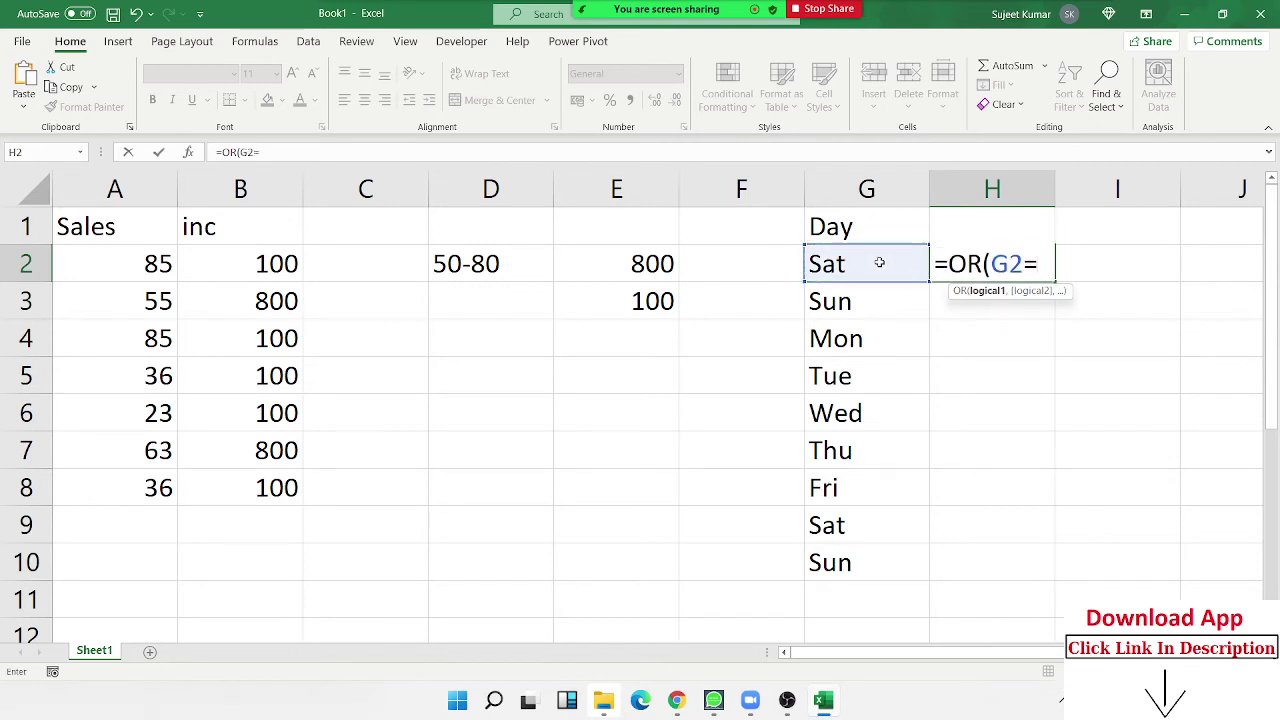
pyautogui.write('"sat",')
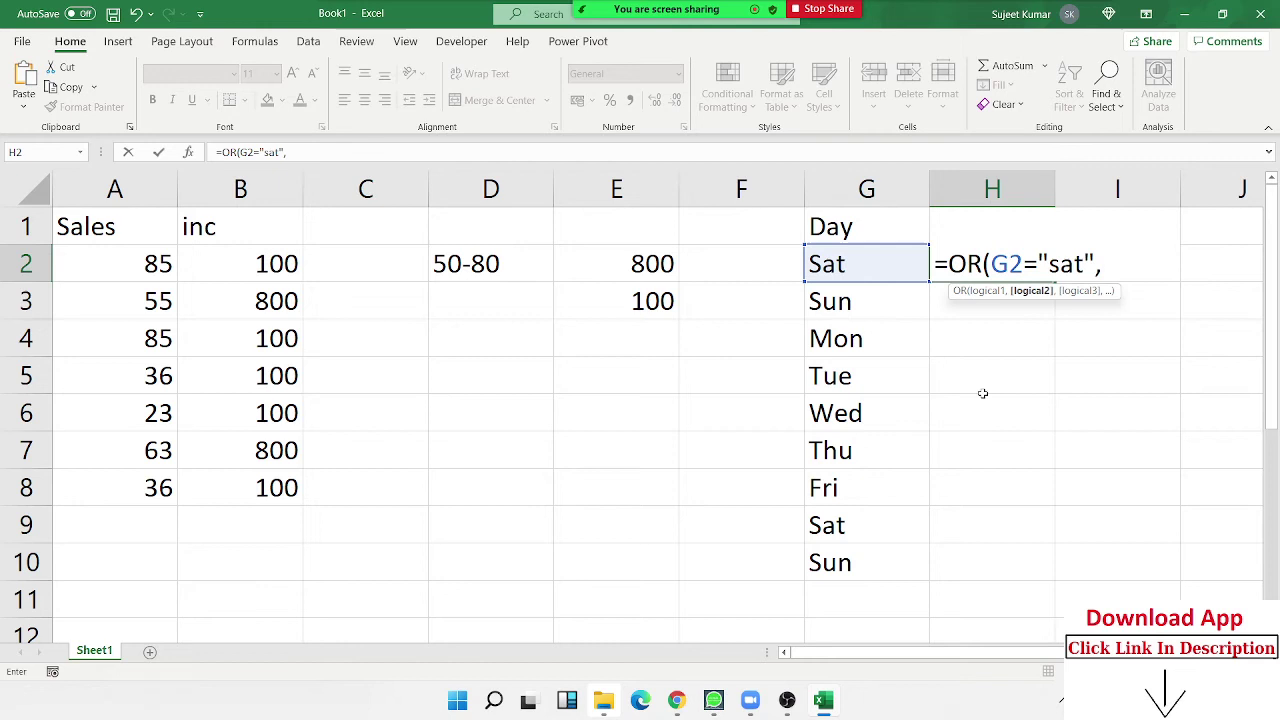
pyautogui.click(877, 271)
pyautogui.write('="sun')
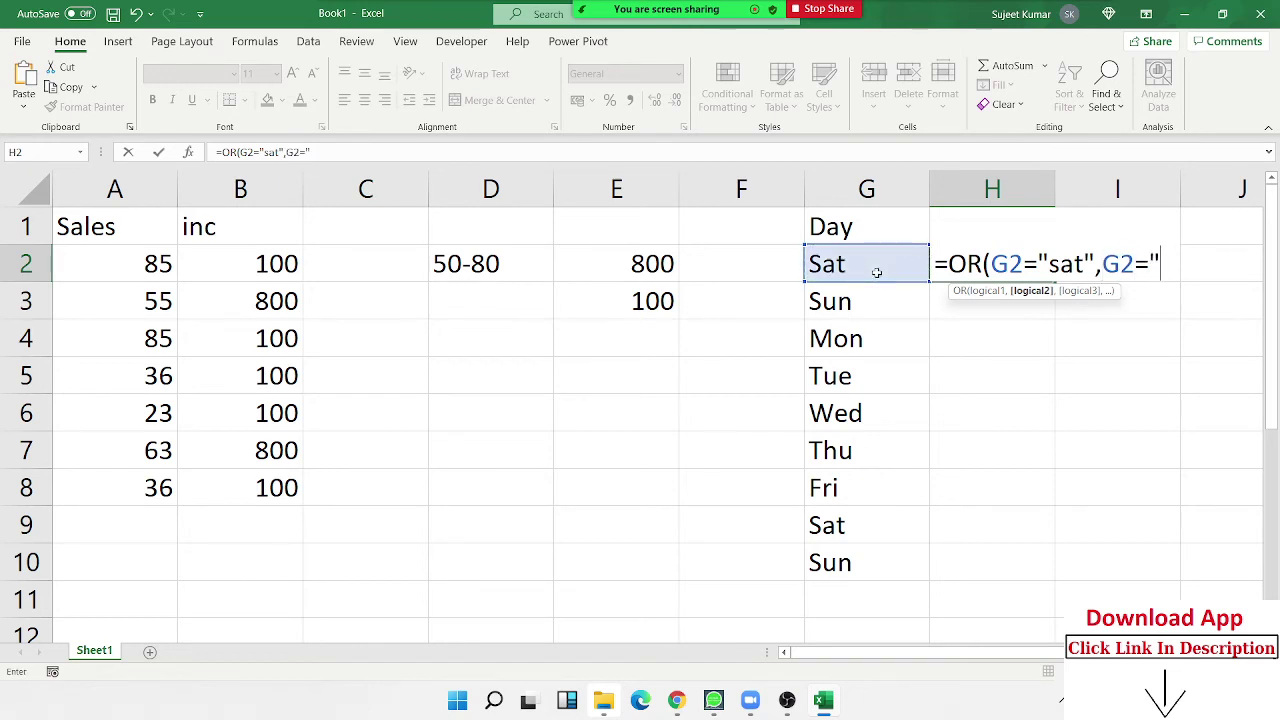
pyautogui.write('"')
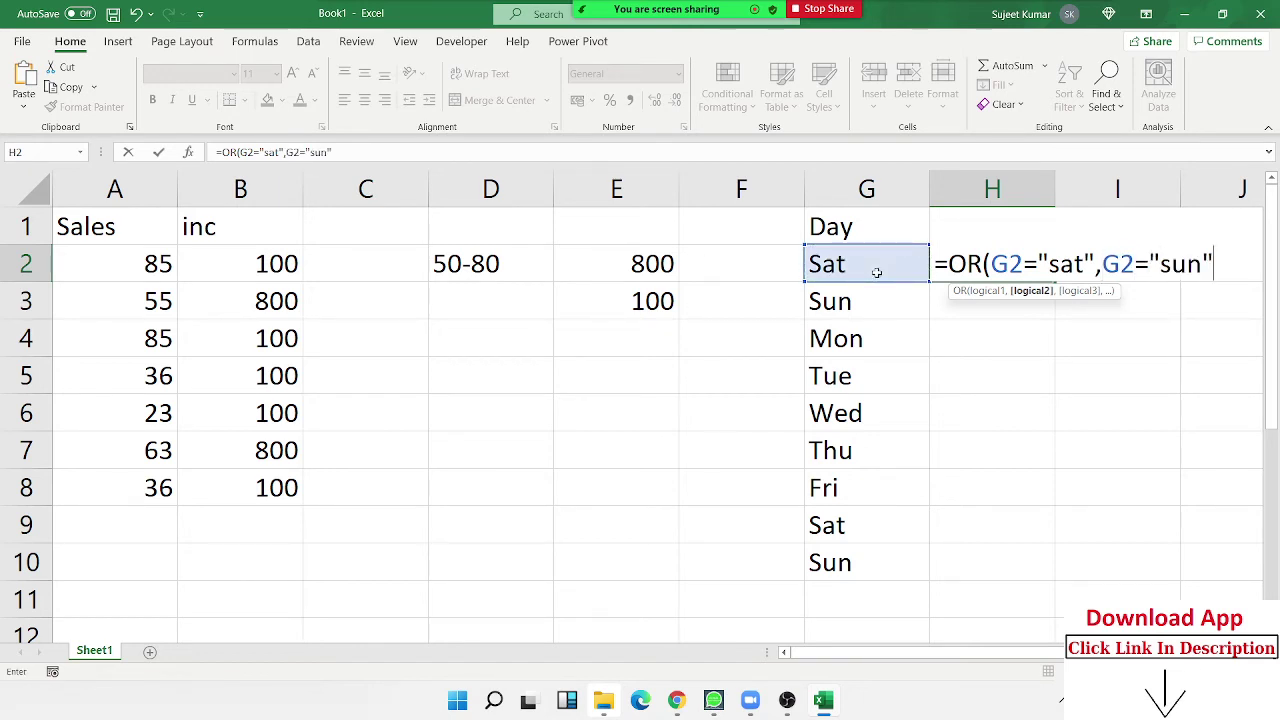
pyautogui.write(')')
# Step: Commit the OR formula in H2 and fill it down through H10
pyautogui.press('Return')
pyautogui.press('Up')
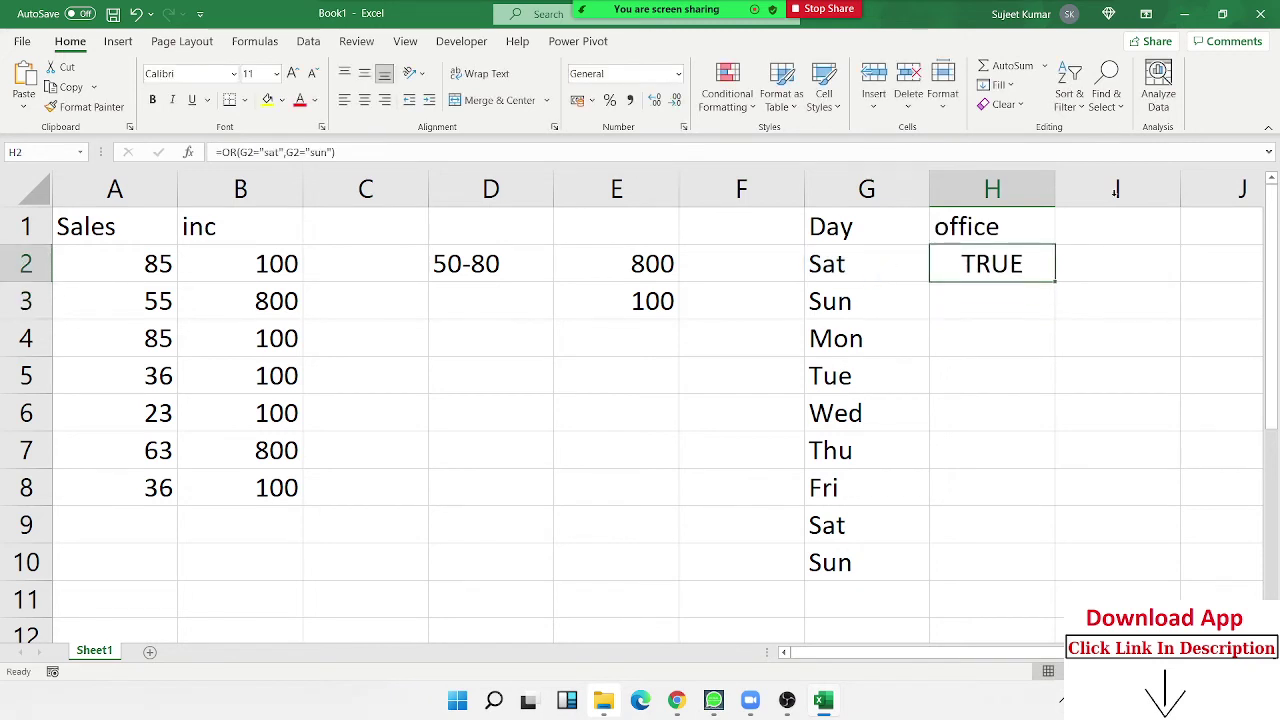
pyautogui.doubleClick(1057, 282)
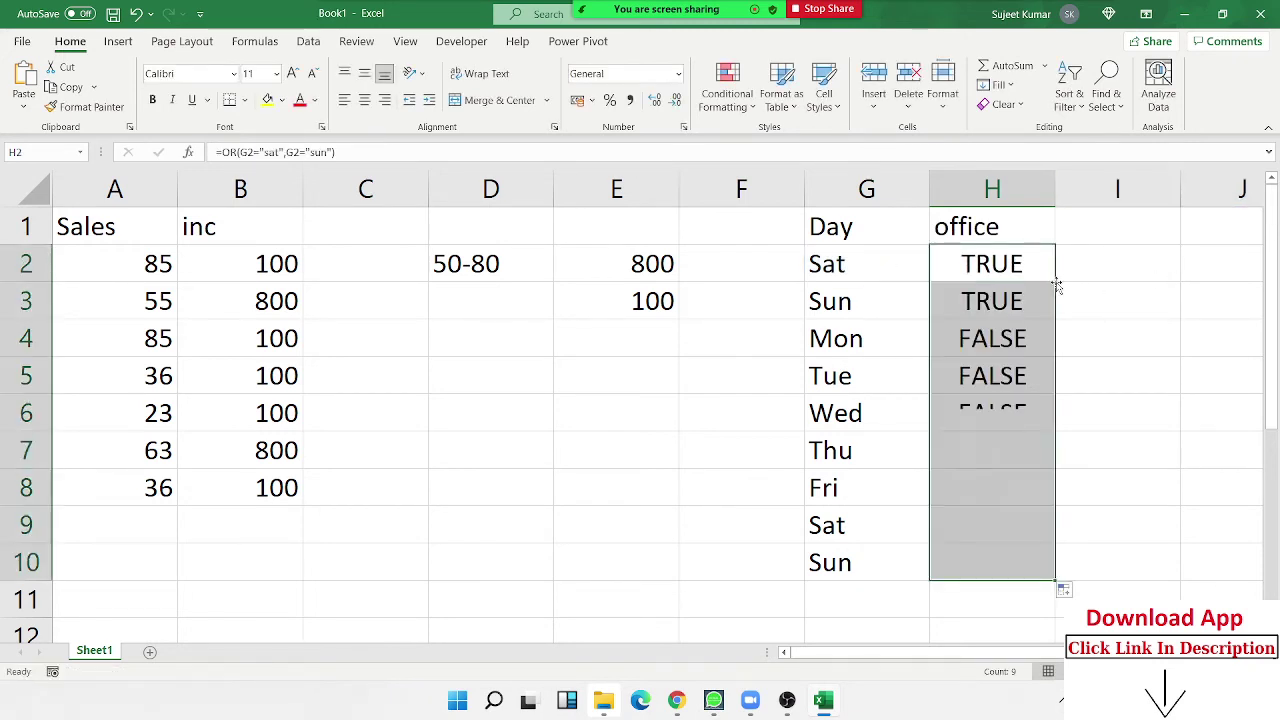
pyautogui.moveTo(1046, 320); pyautogui.dragTo(971, 322)
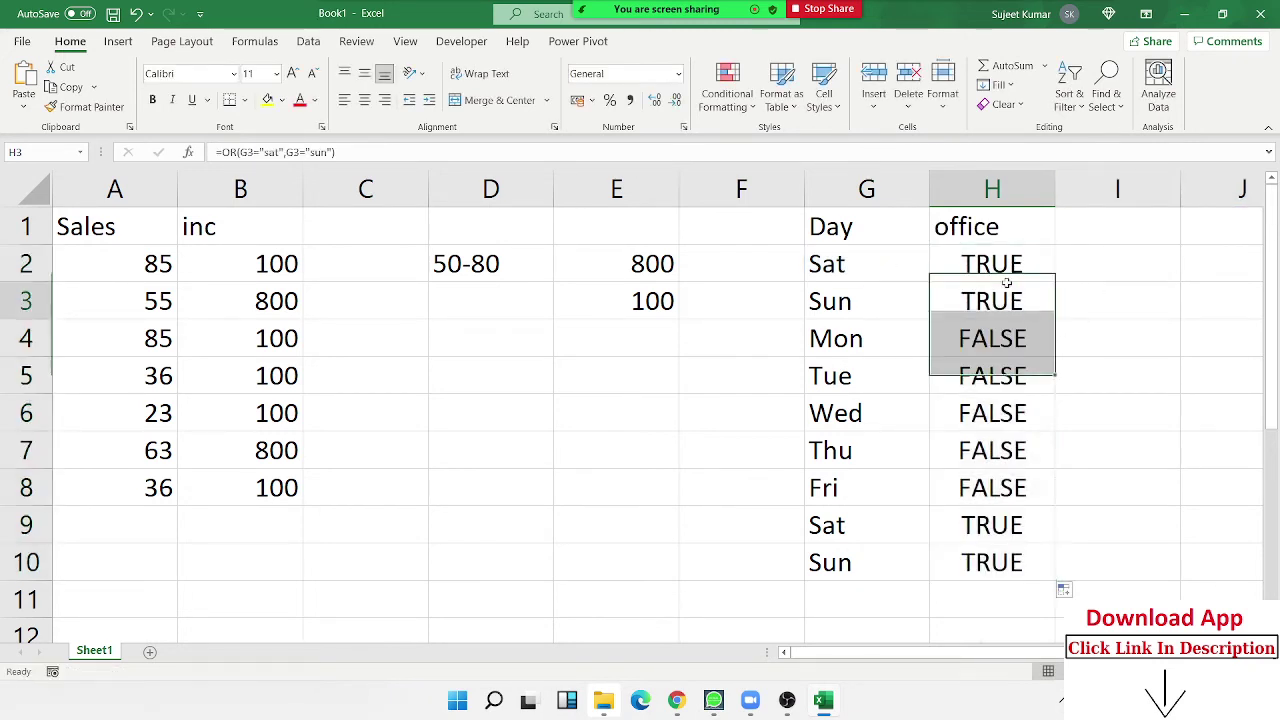
pyautogui.click(966, 263)
pyautogui.doubleClick(966, 263)
pyautogui.press('Escape')
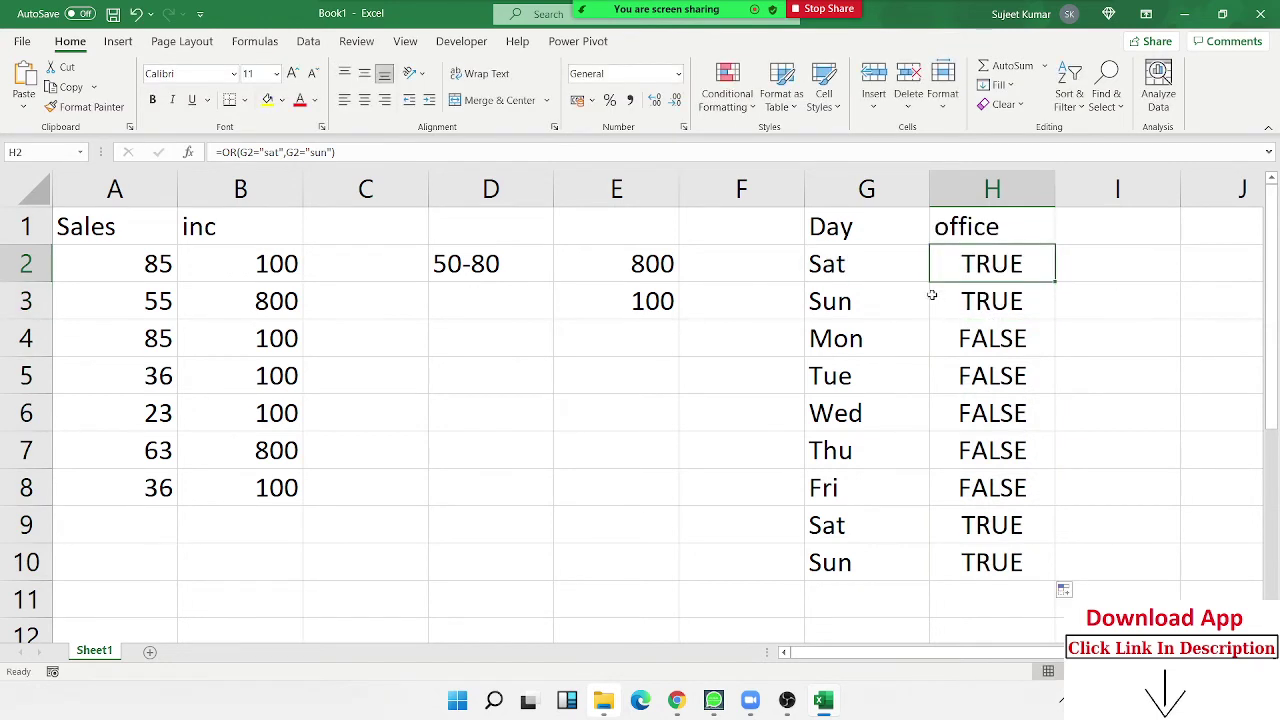
# Step: Wrap the OR test in H2 in an IF function and begin a text value for the true result
pyautogui.doubleClick(951, 262)
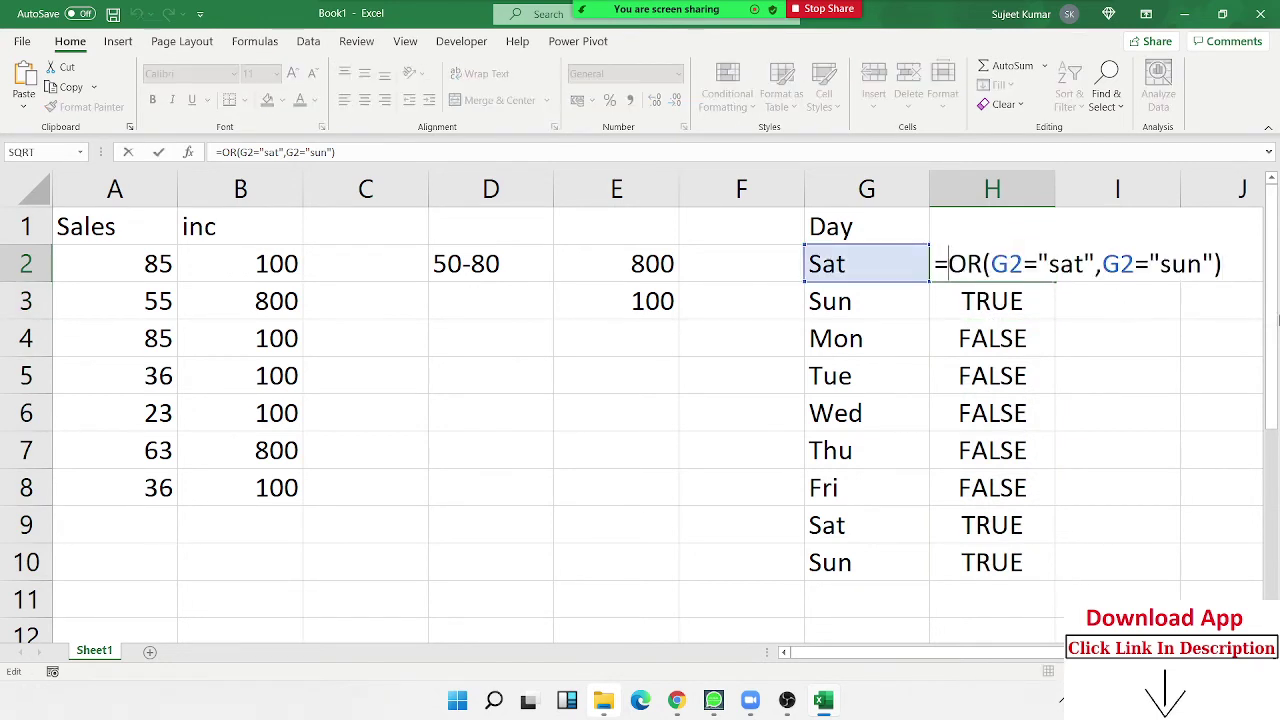
pyautogui.write('if')
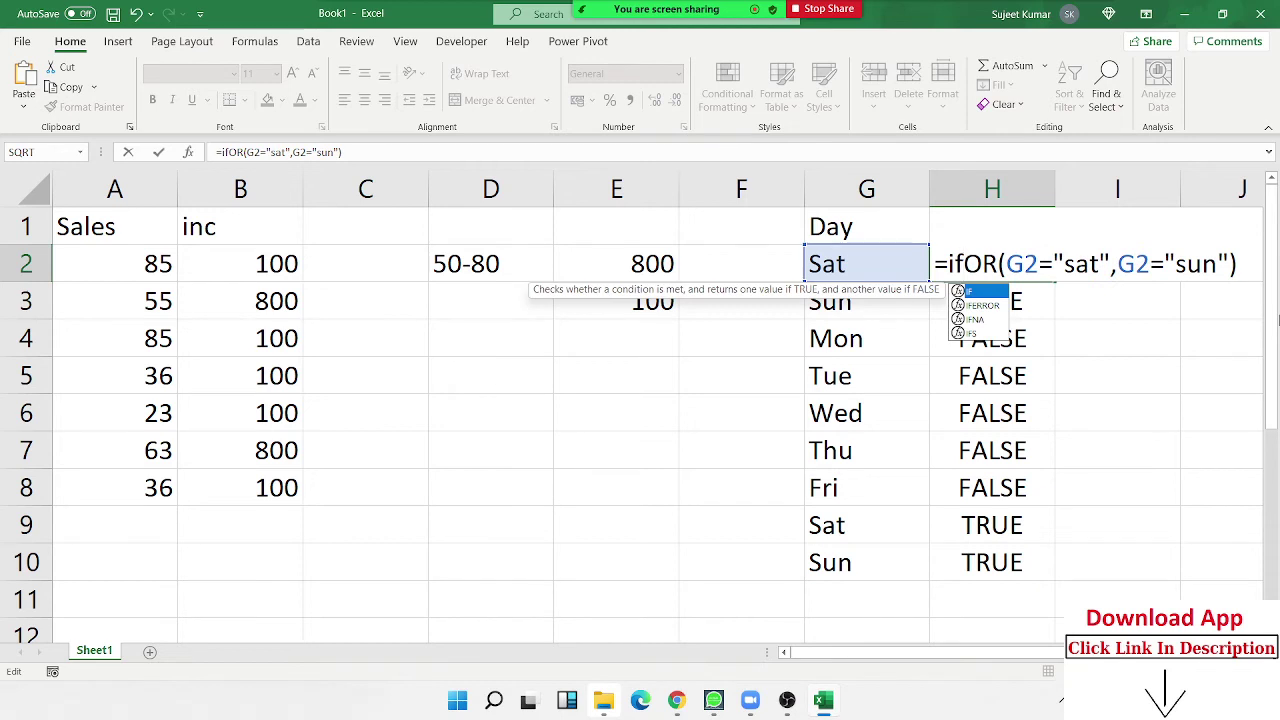
pyautogui.press('Tab')
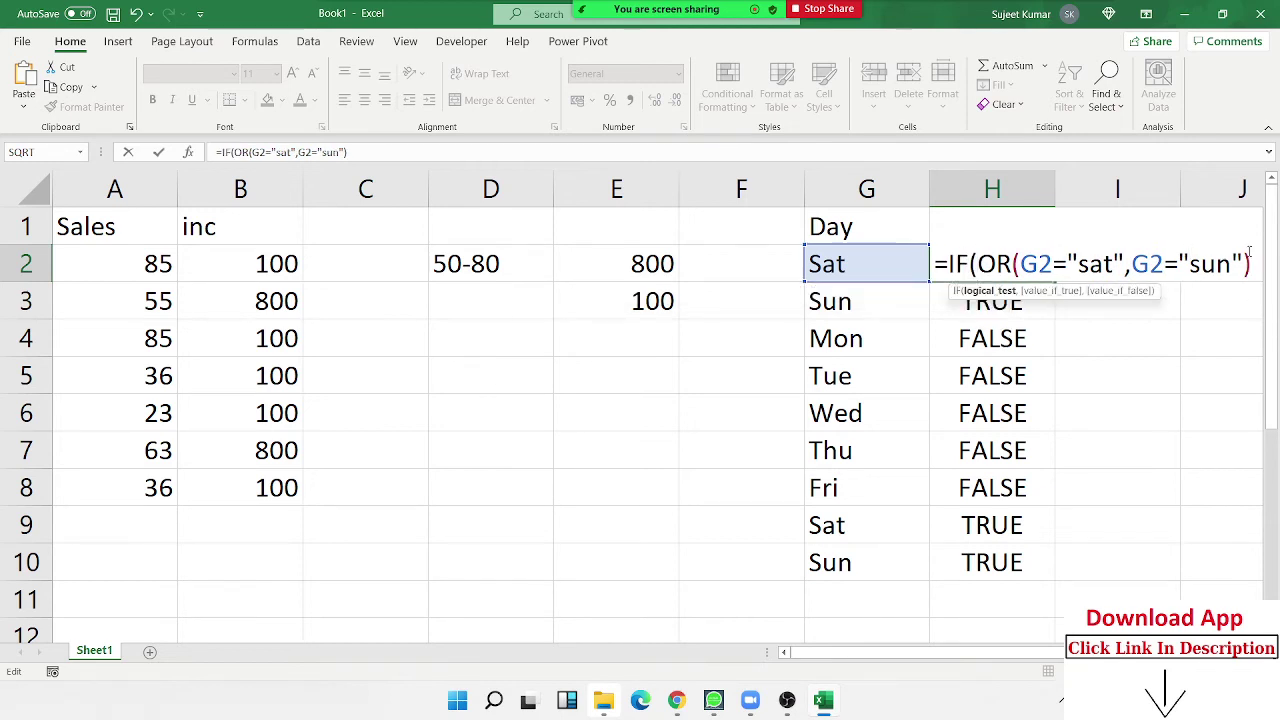
pyautogui.click(1253, 263)
pyautogui.write(',')
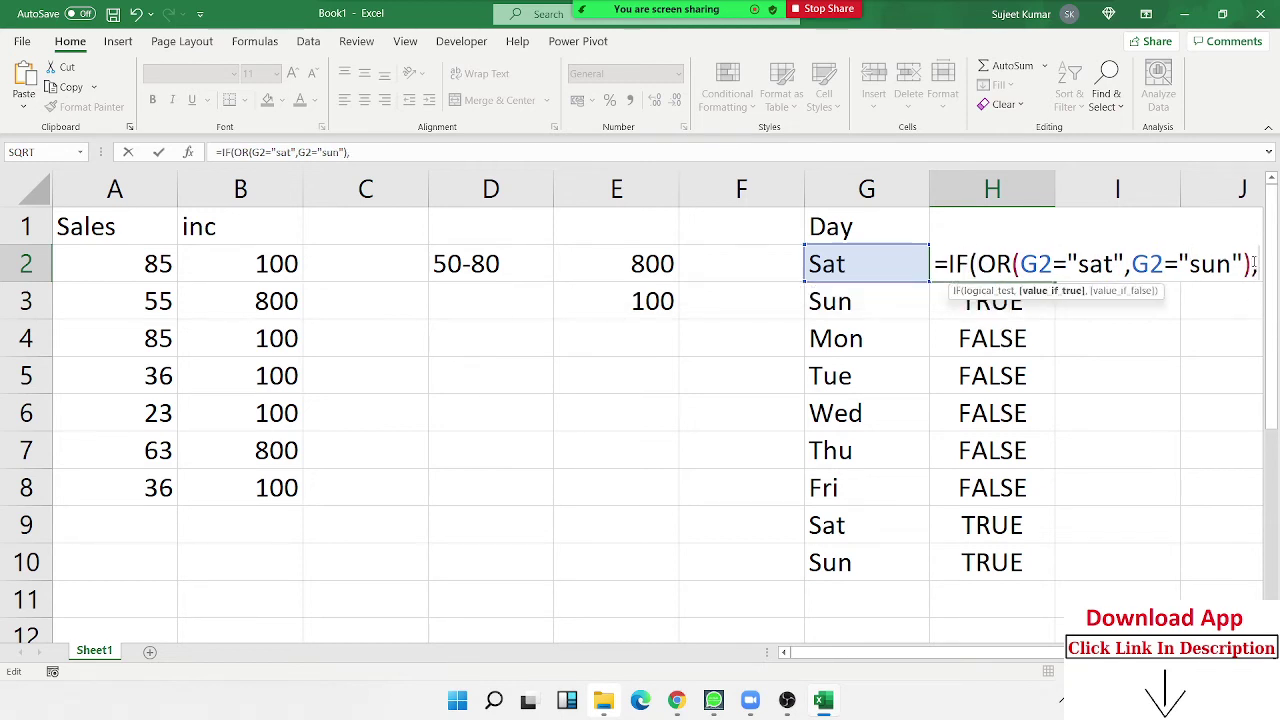
pyautogui.write('"P')
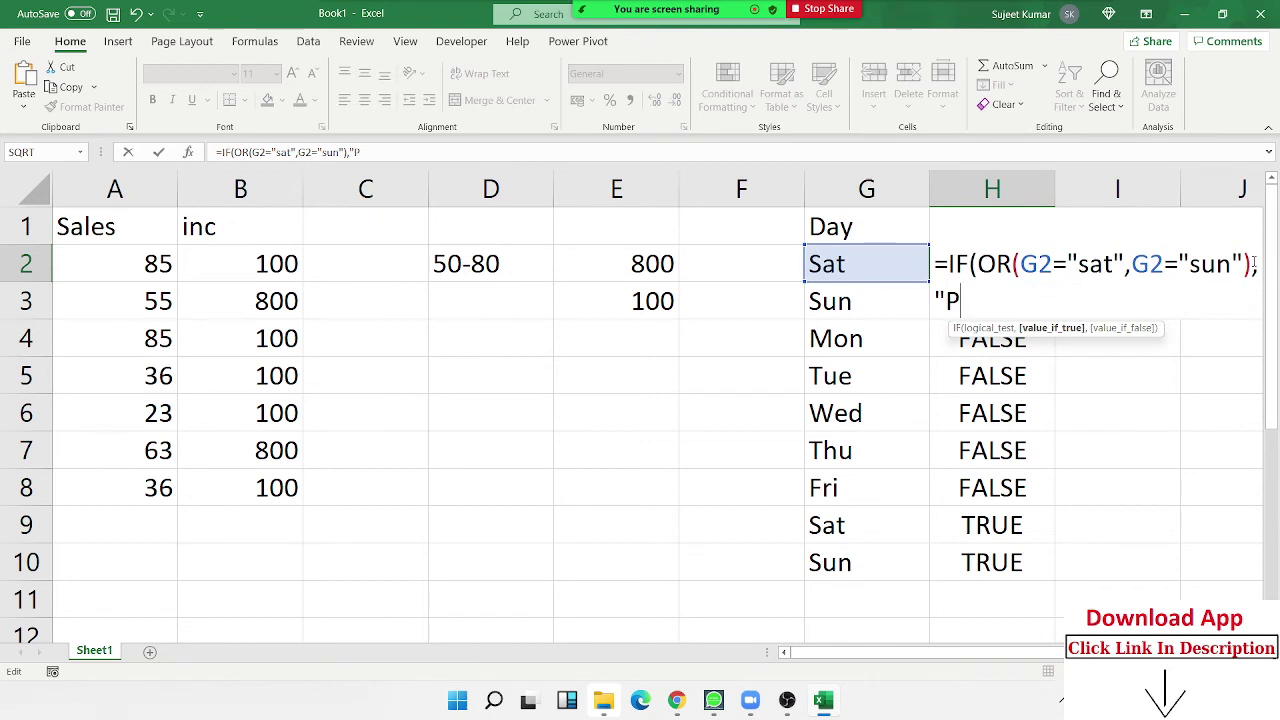
pyautogui.press('BackSpace')
pyautogui.write('Sat","')
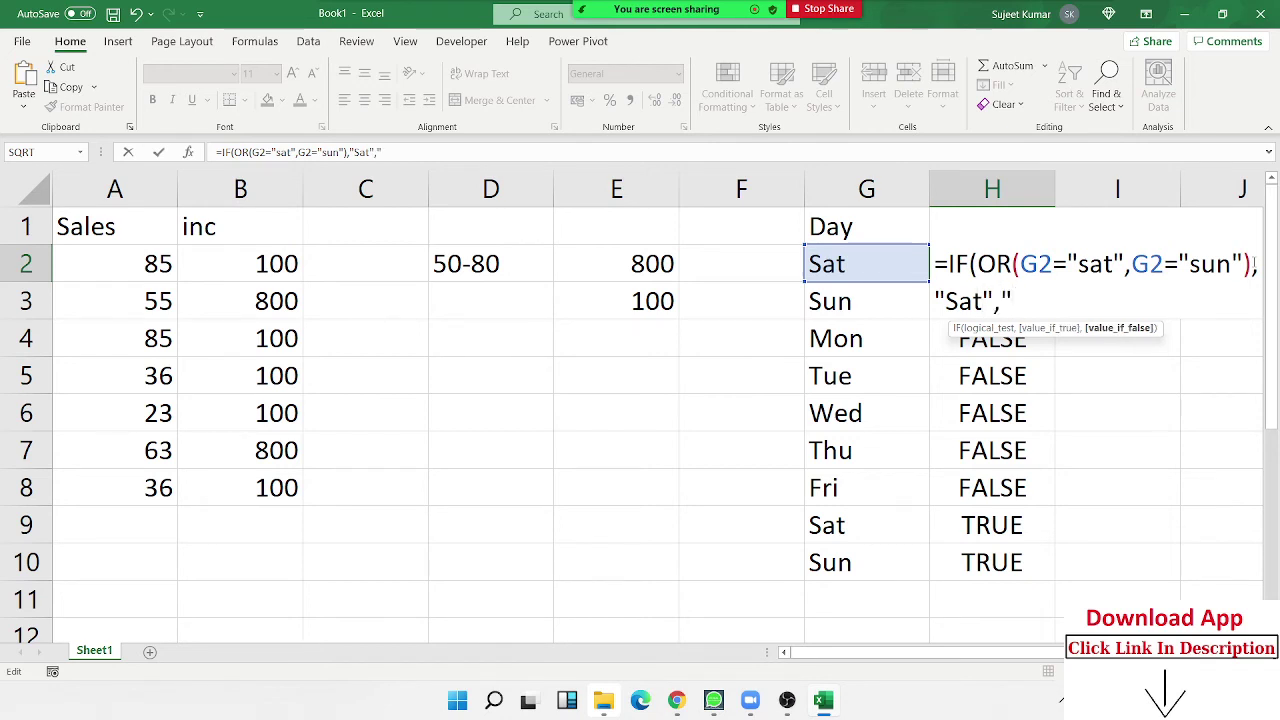
pyautogui.press('BackSpace')
pyautogui.press('BackSpace')
pyautogui.press('BackSpace')
pyautogui.press('BackSpace')
pyautogui.press('BackSpace')
pyautogui.press('BackSpace')
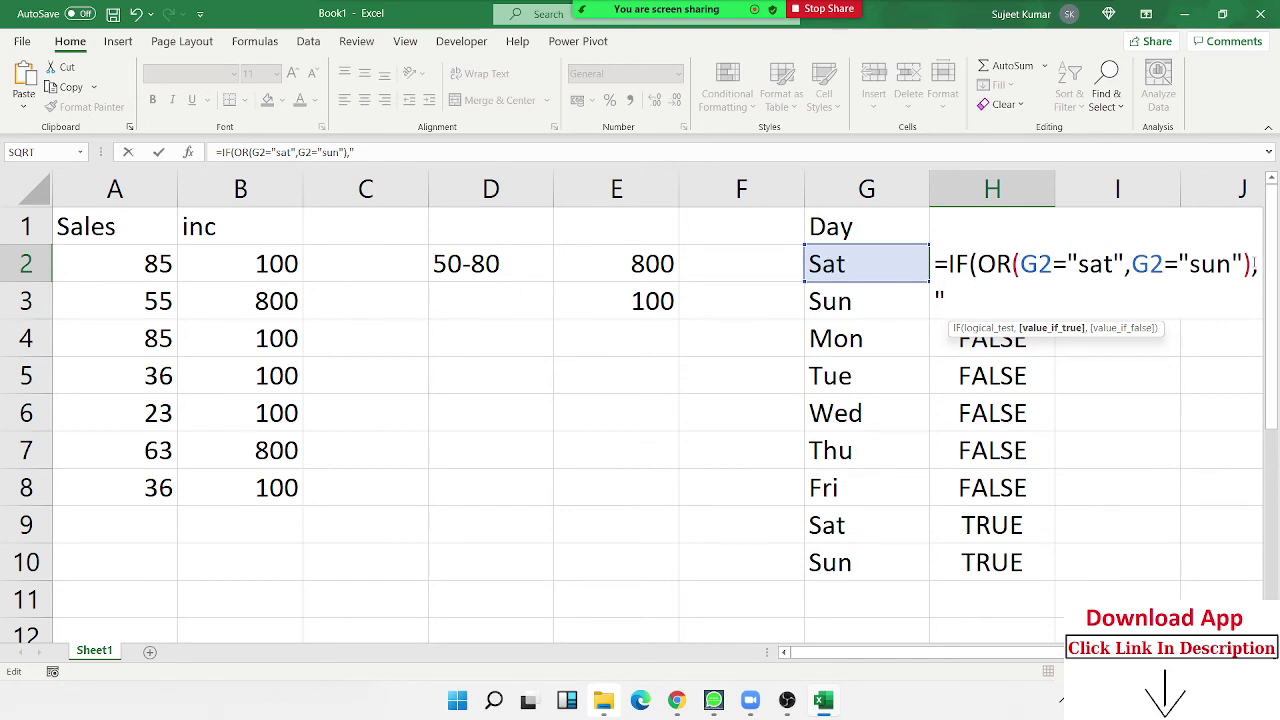
# Step: Complete the IF formula in H2 so it returns "Off" when true and "Close" when false
pyautogui.write('Off","Cls')
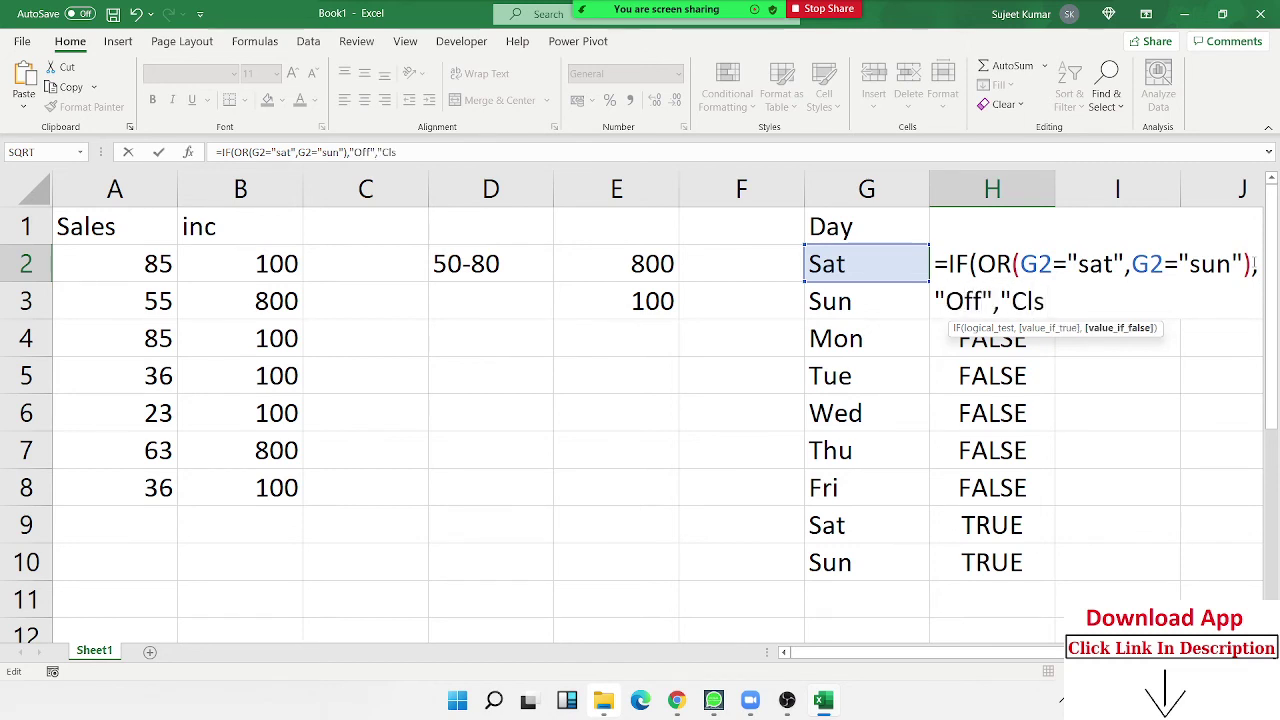
pyautogui.press('BackSpace')
pyautogui.write('ose")')
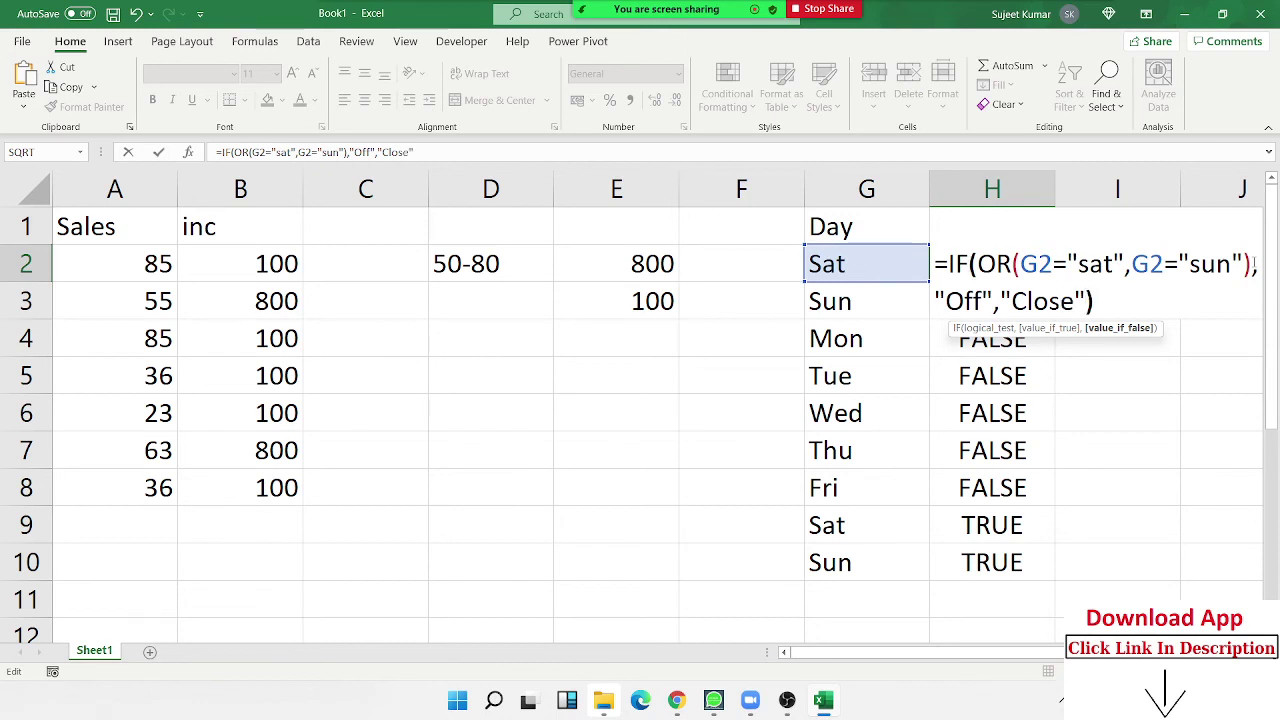
pyautogui.press('Return')
# Step: Fill the IF formula from H2 down through H10
pyautogui.press('Up')
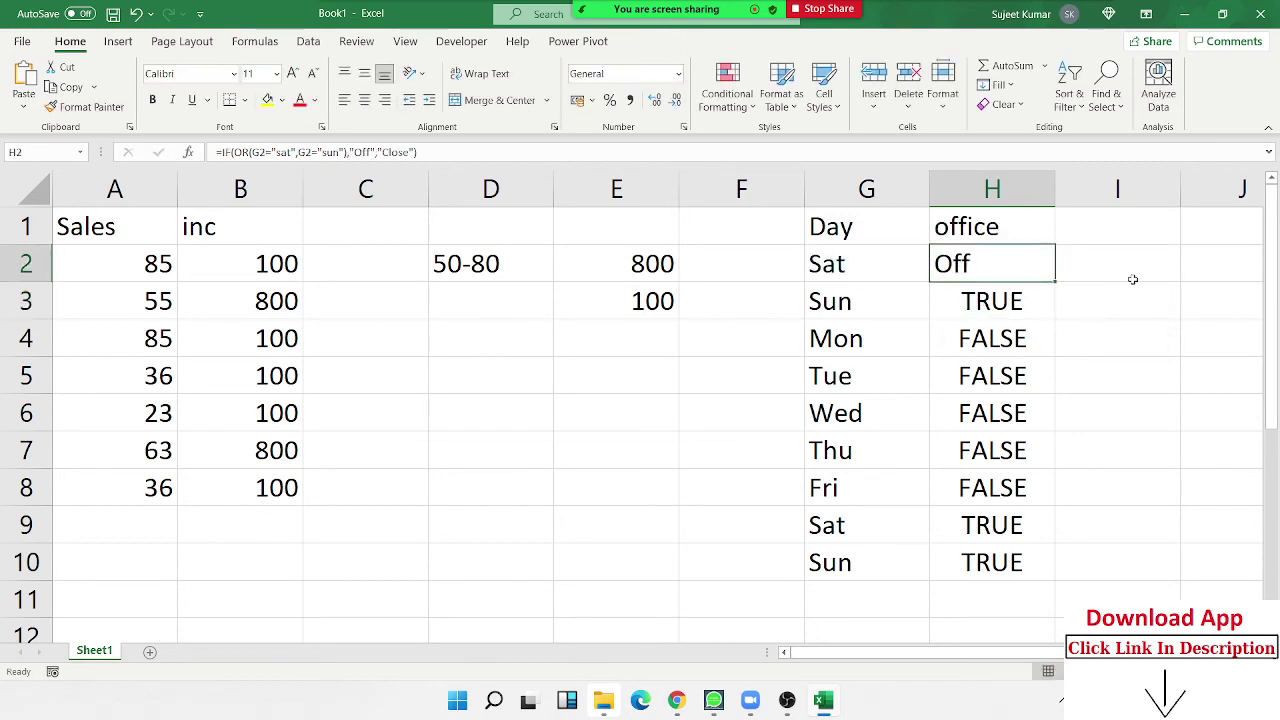
pyautogui.doubleClick(1047, 285)
pyautogui.click(1044, 268)
pyautogui.doubleClick(1054, 282)
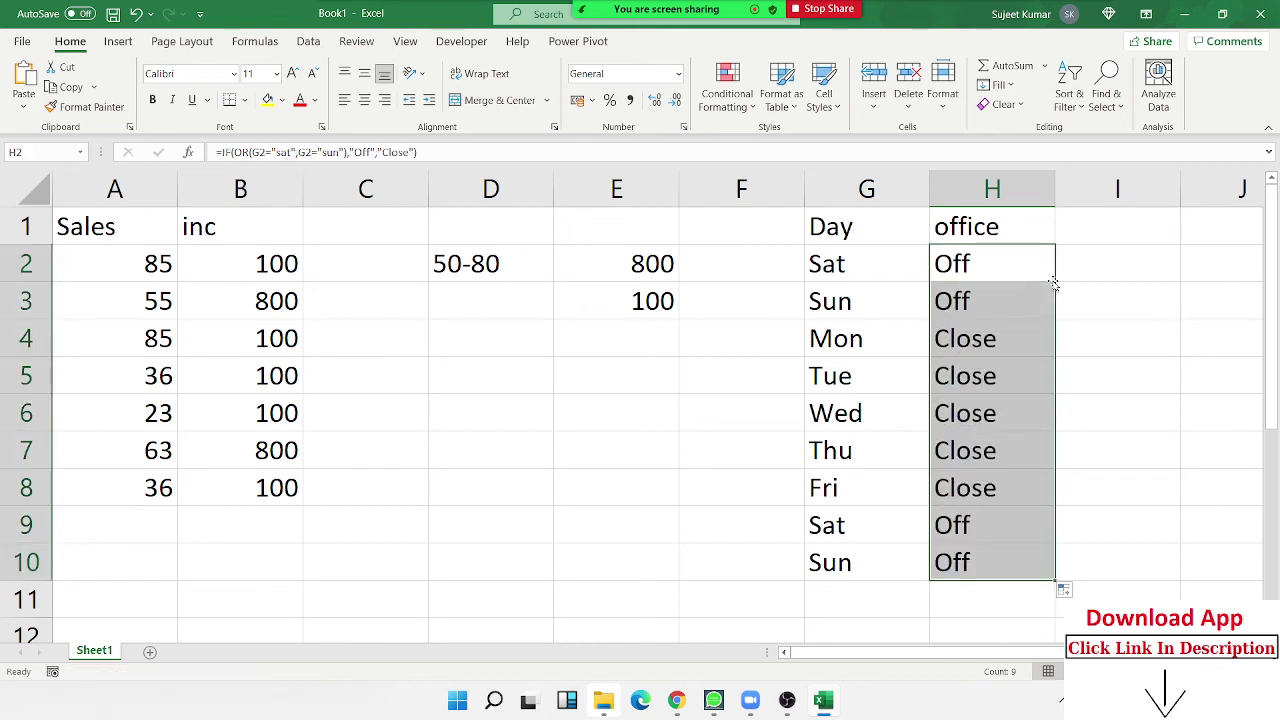
# Step: Review the nested IF and OR formula in H2 and the nested IF and AND formula in B2
pyautogui.doubleClick(1035, 264)
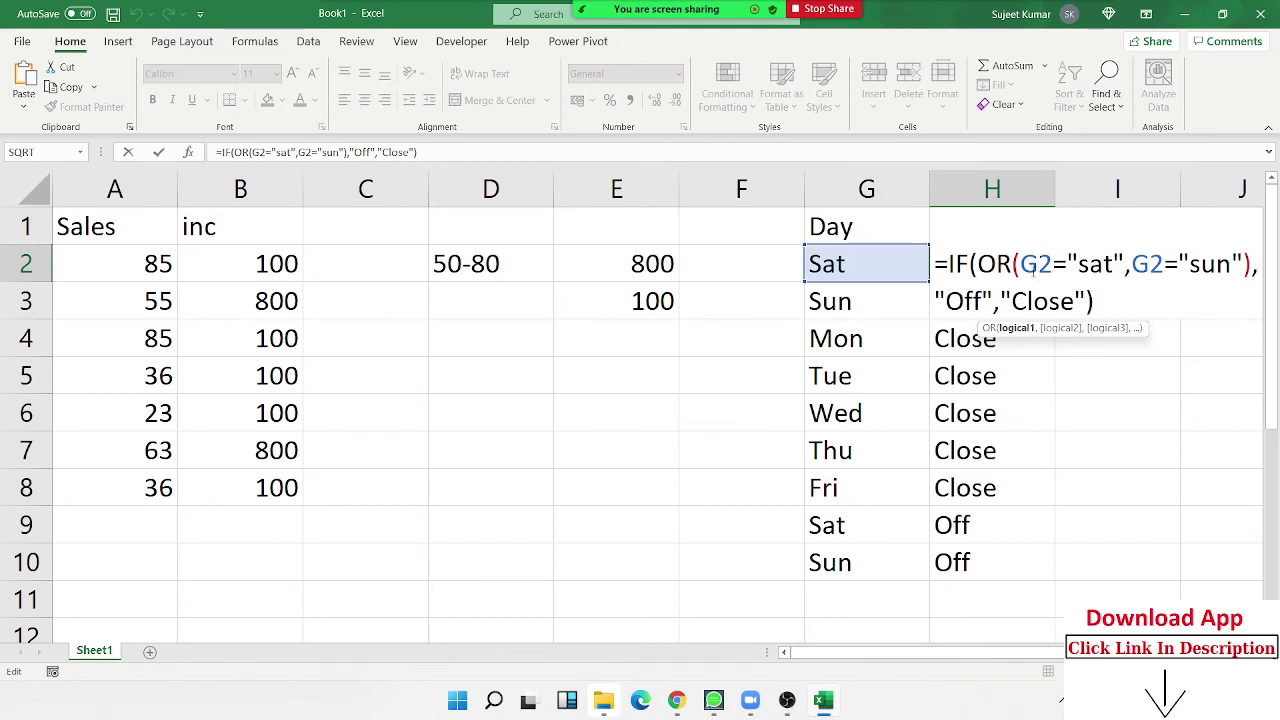
pyautogui.press('Return')
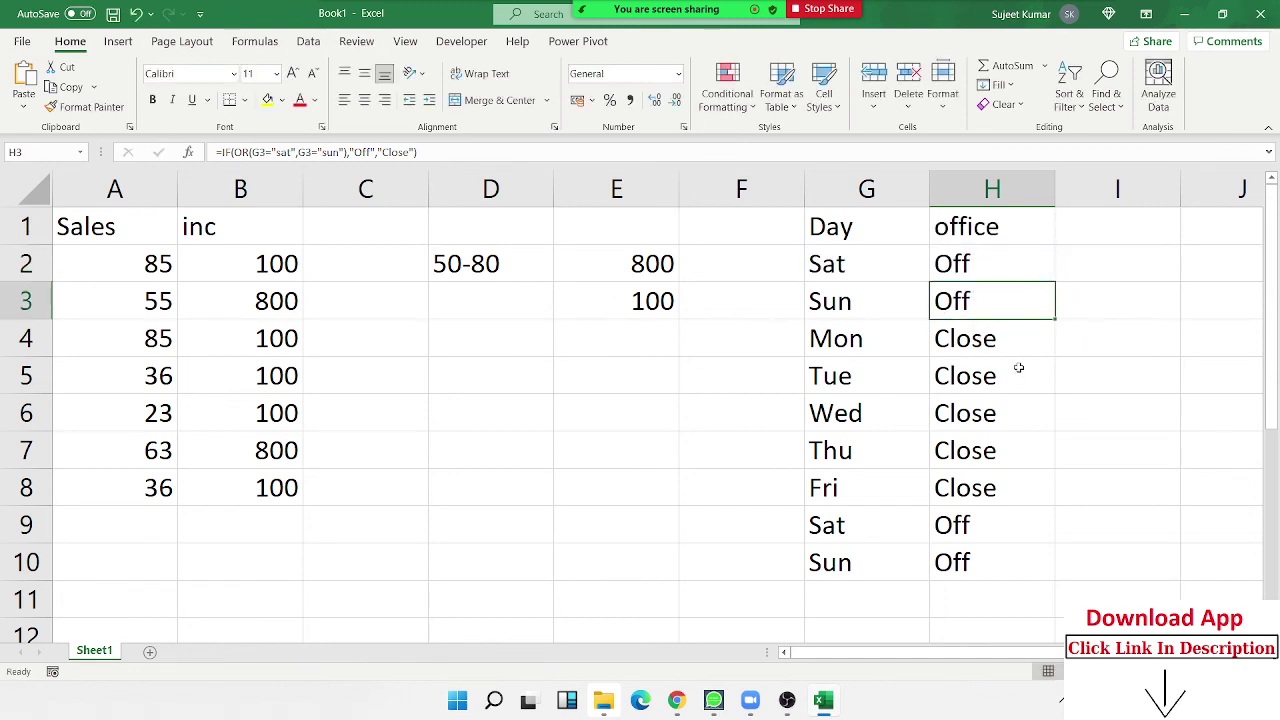
pyautogui.click(1008, 339)
pyautogui.click(985, 265)
pyautogui.doubleClick(985, 265)
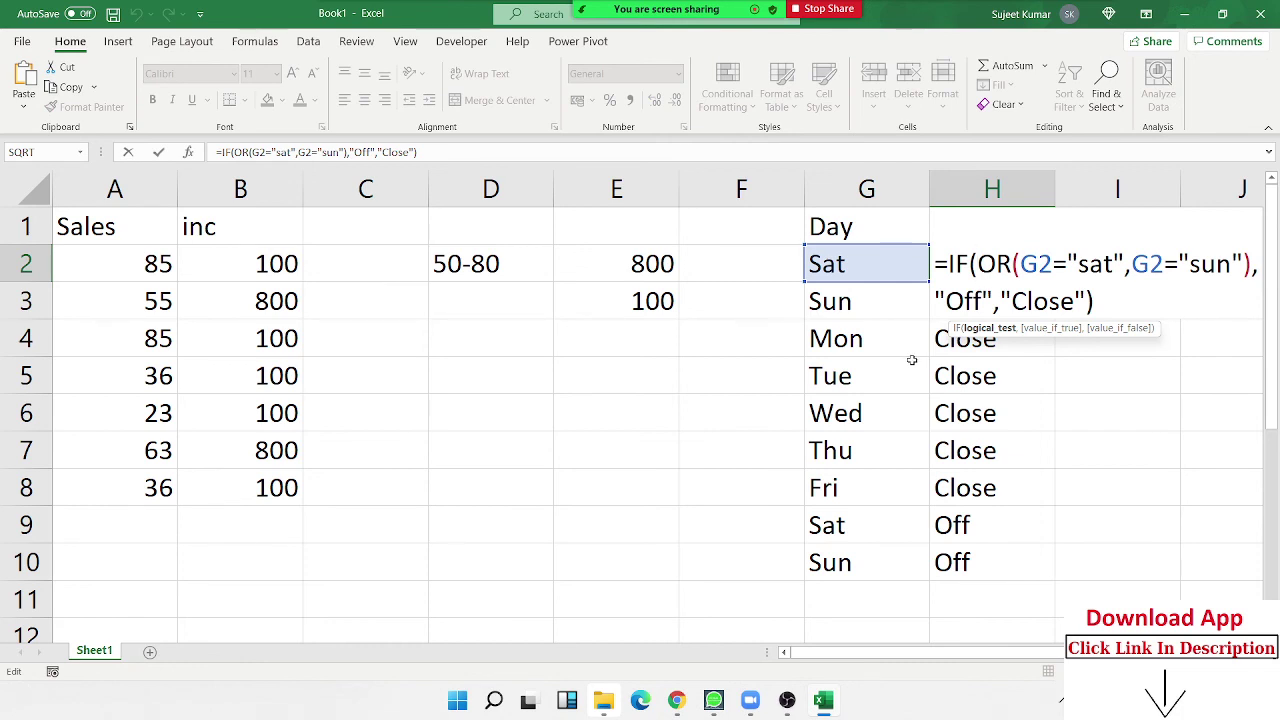
pyautogui.press('Return')
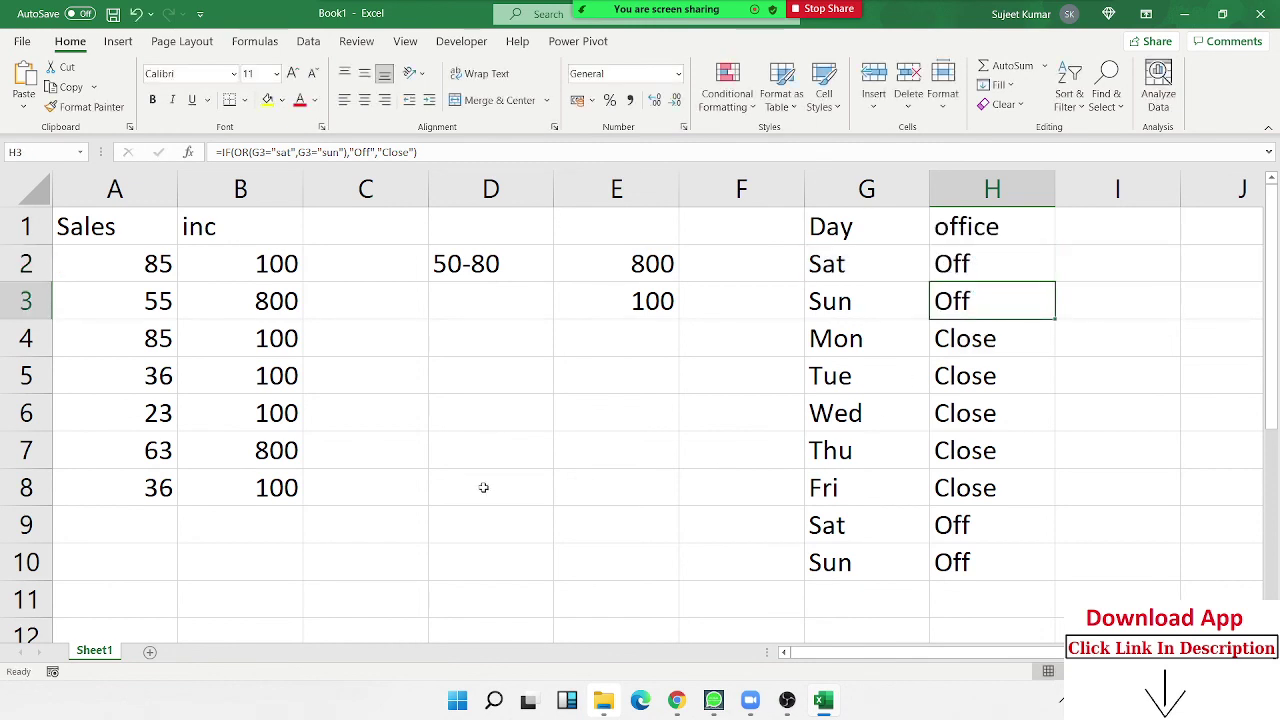
pyautogui.doubleClick(257, 270)
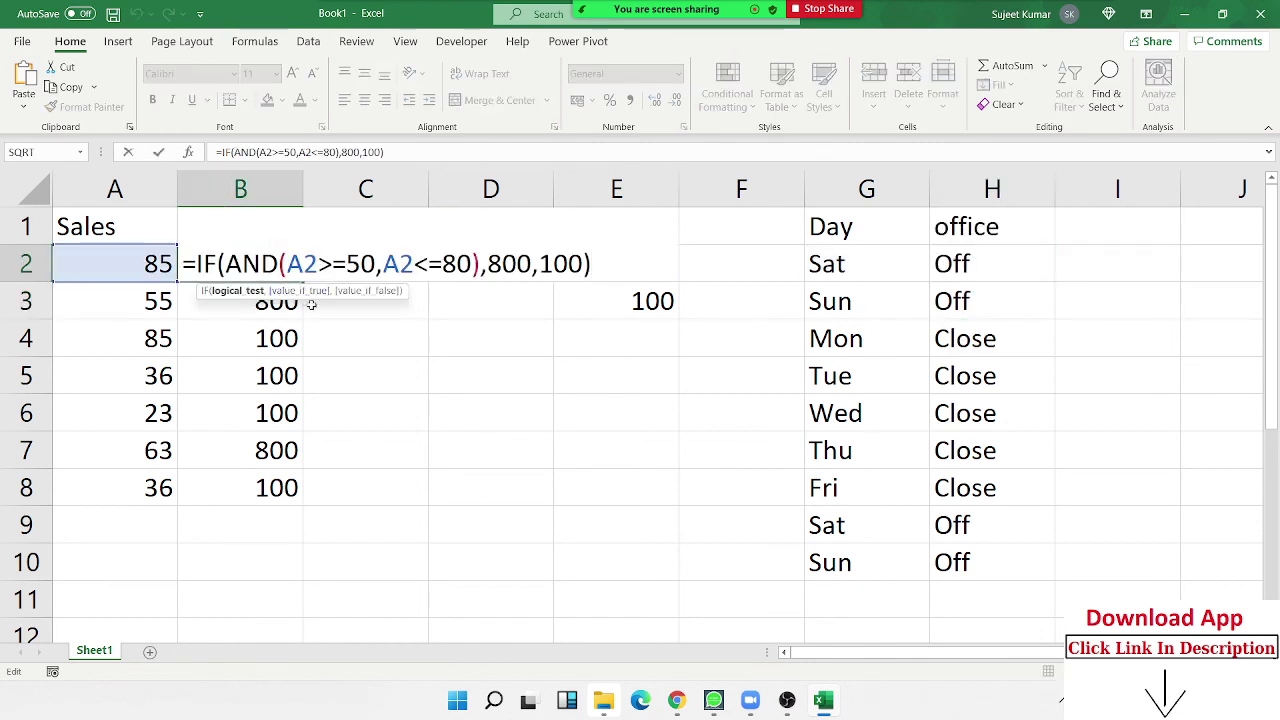
pyautogui.press('Escape')
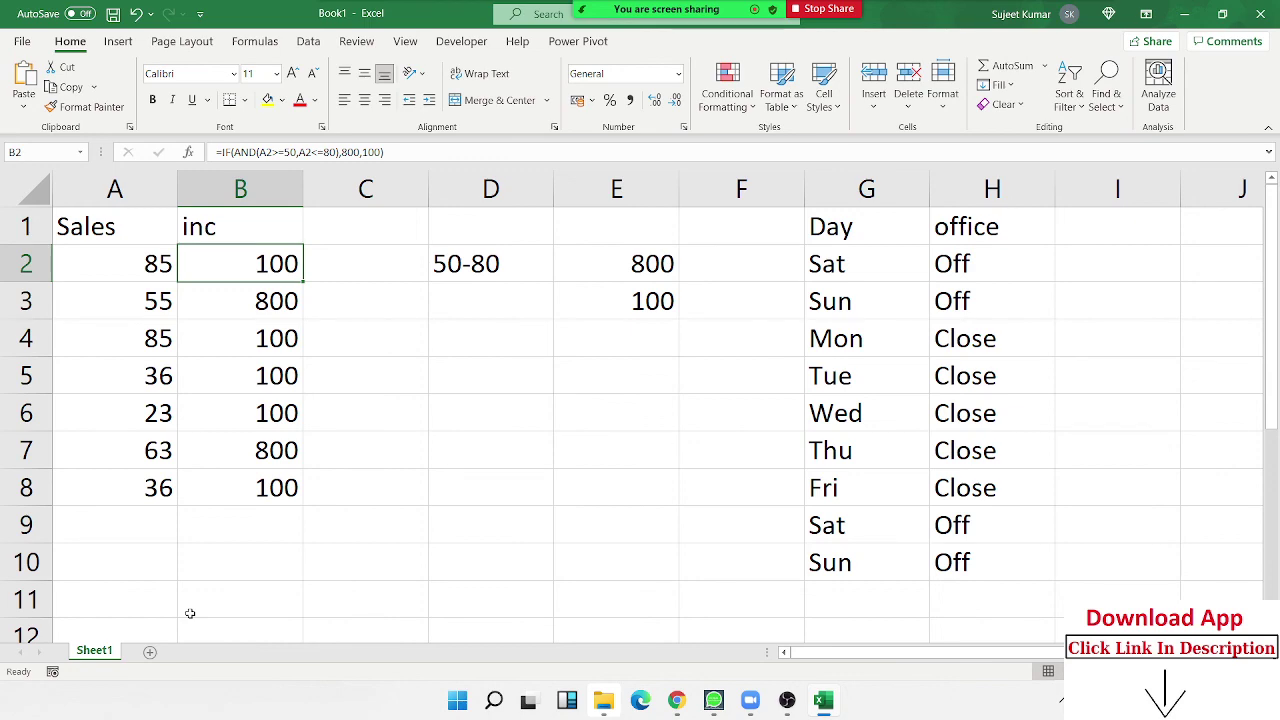
# Step: Add a new worksheet and enter the header Name in A1
pyautogui.click(148, 651)
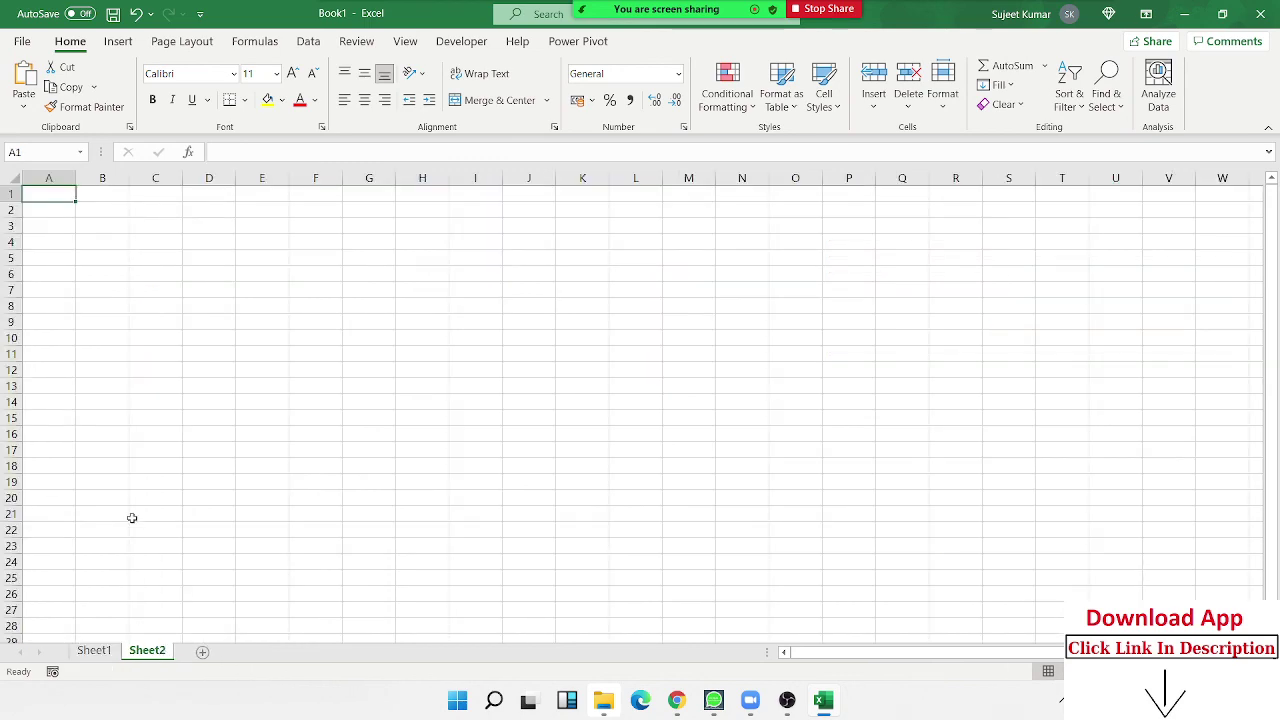
pyautogui.keyDown('ctrl'); pyautogui.scroll(7, 140, 495); pyautogui.keyUp('ctrl')
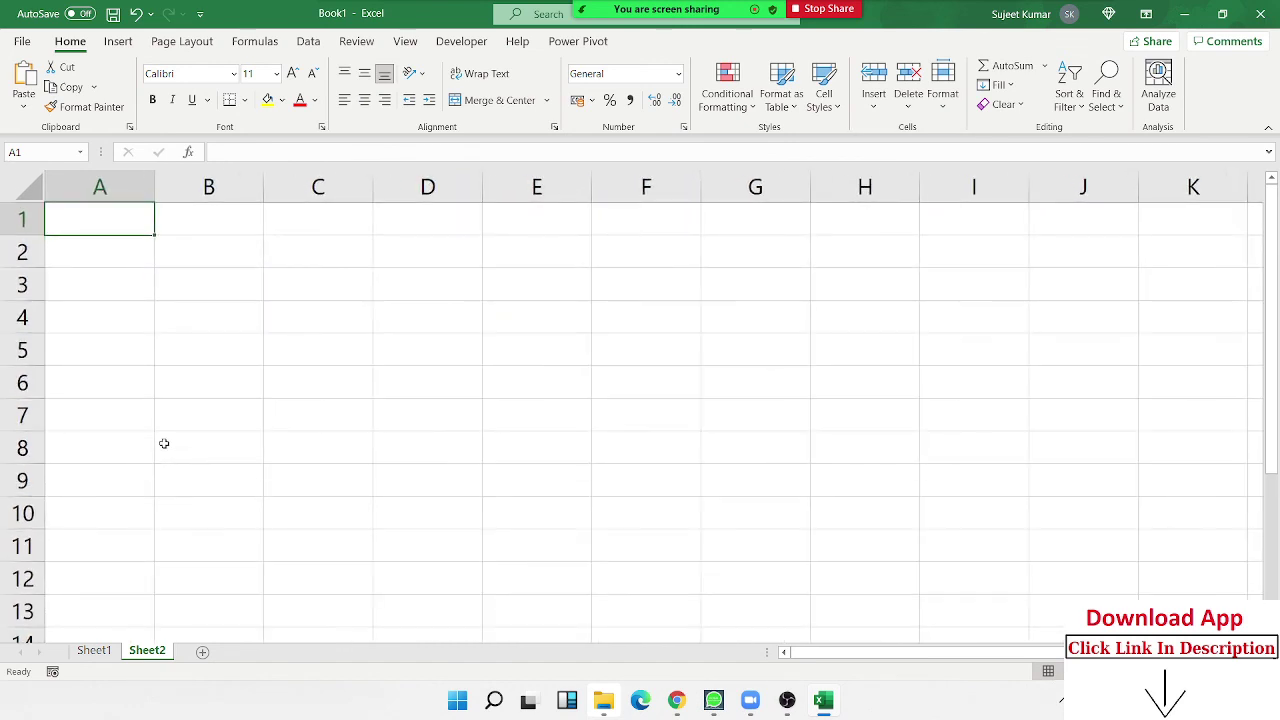
pyautogui.write('Name')
pyautogui.press('Return')
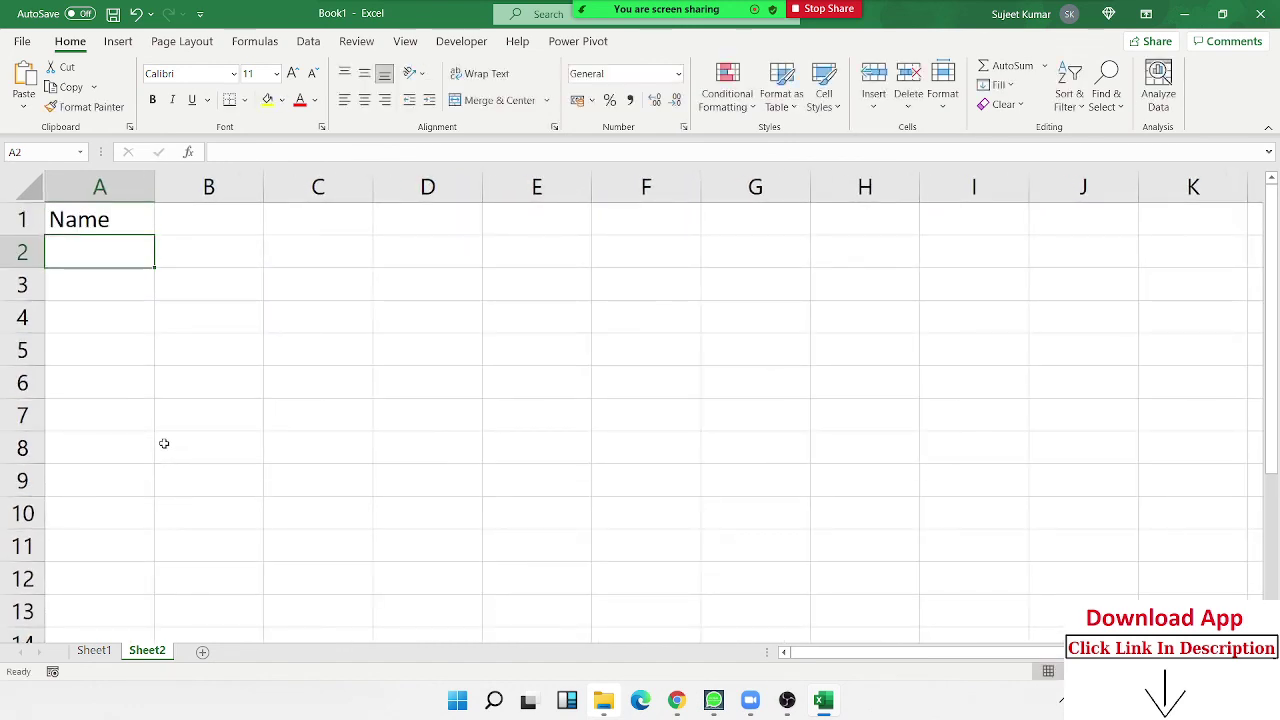
pyautogui.write('=')
pyautogui.press('BackSpace')
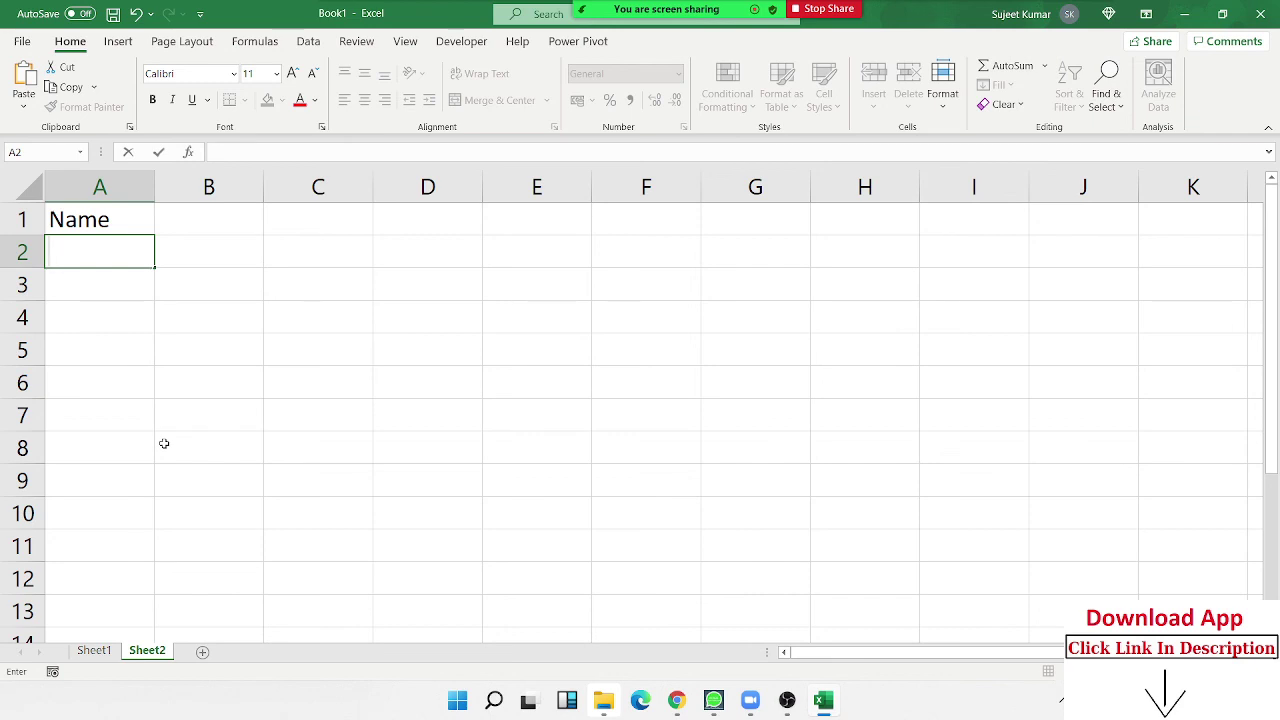
pyautogui.press('Escape')
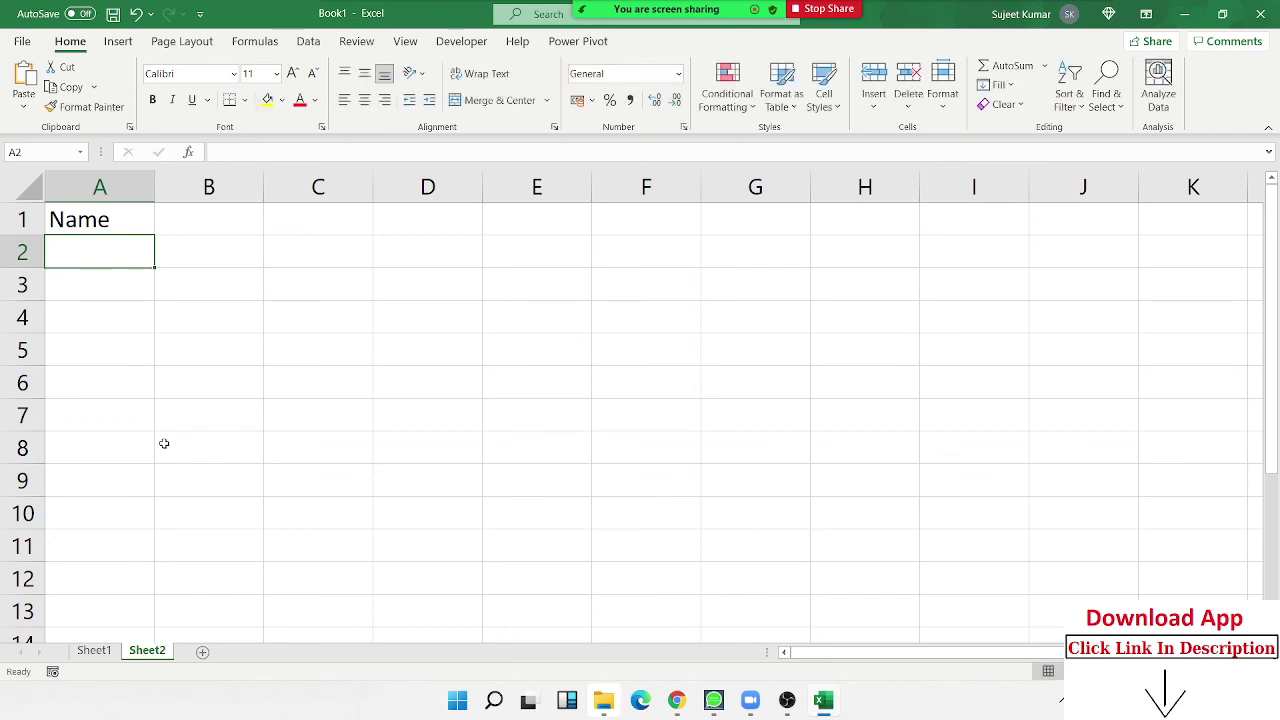